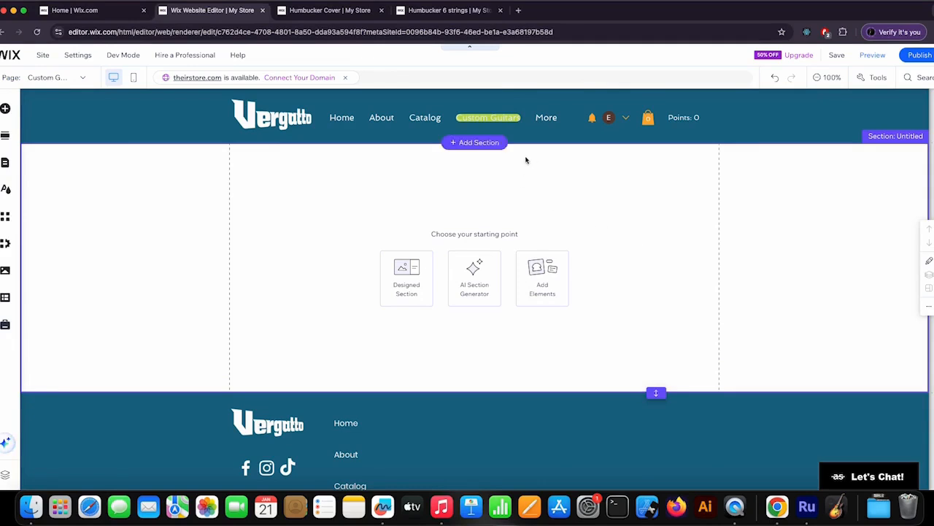
pyautogui.scroll(-2, 632, 243)
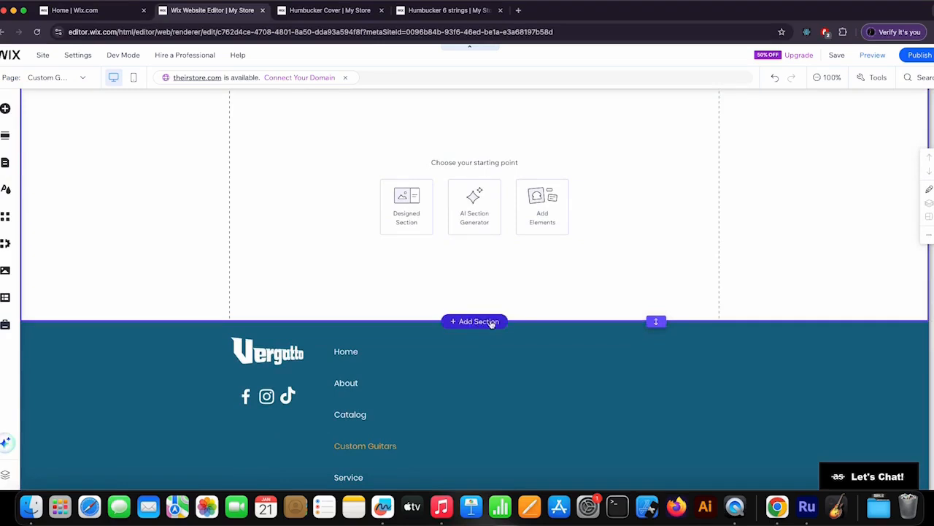
pyautogui.click(486, 321)
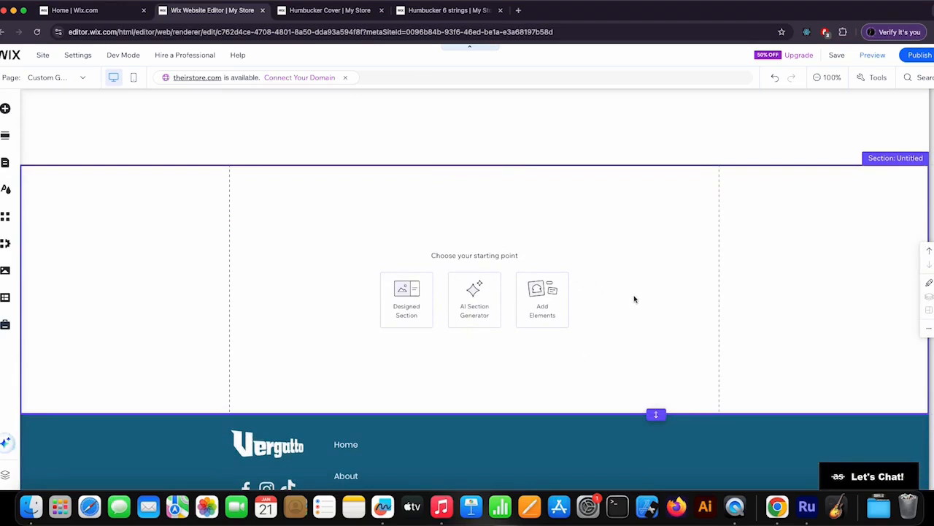
pyautogui.press('super+z')
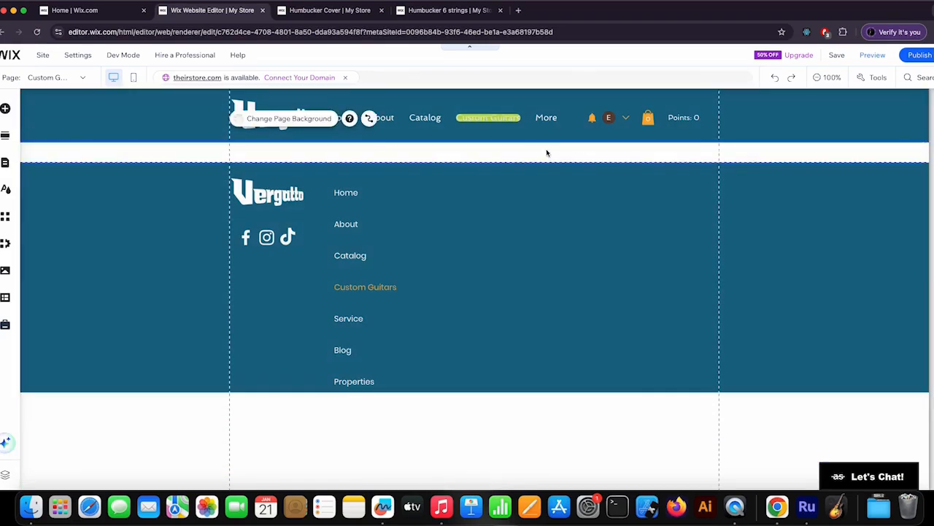
pyautogui.press('super+shift+z')
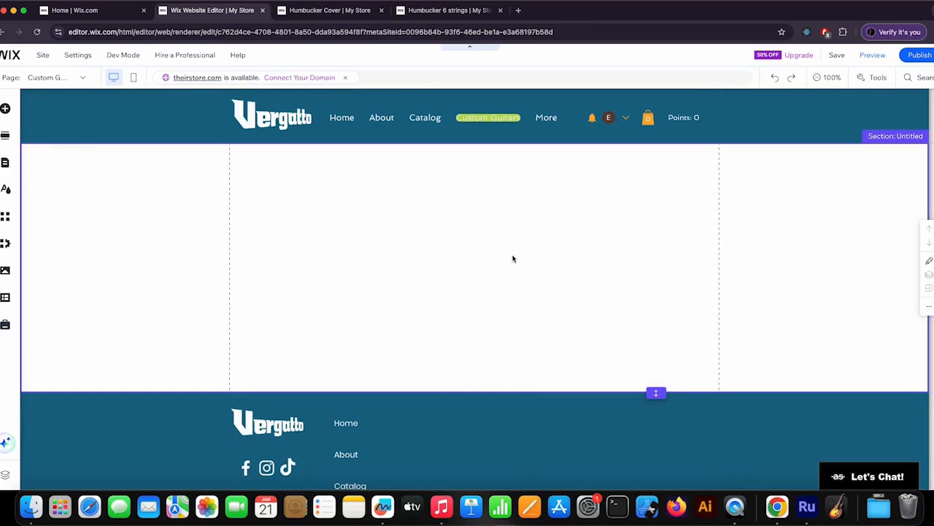
pyautogui.click(444, 227)
pyautogui.click(430, 214)
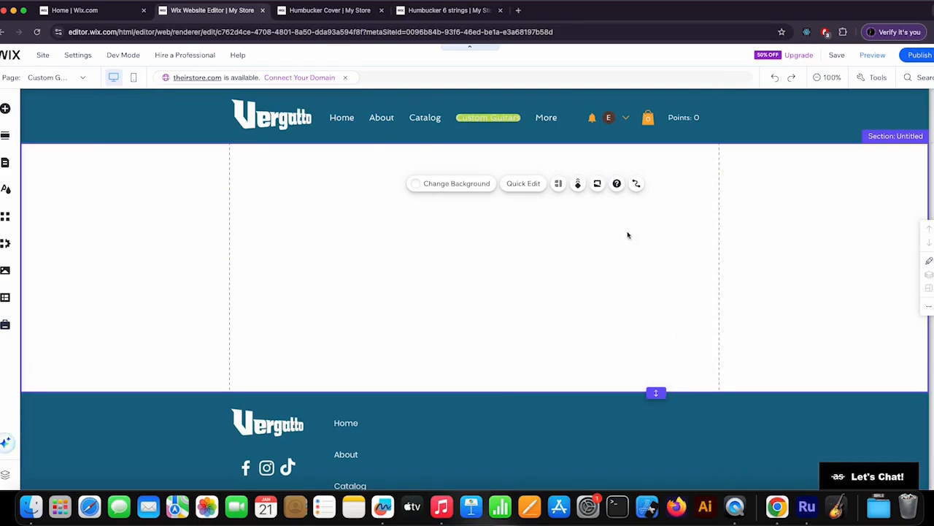
pyautogui.press('super+z')
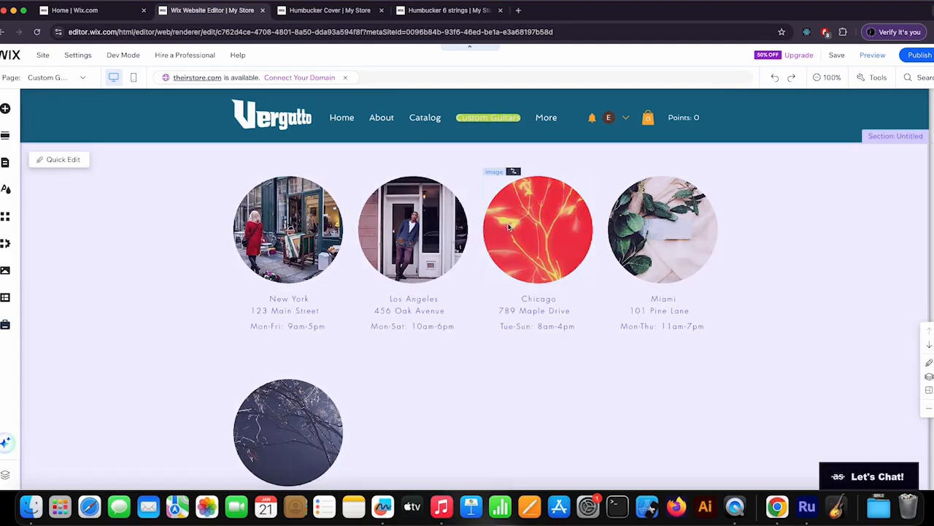
# Step: Delete the dataset from the store-locations section and confirm its removal
pyautogui.click(530, 165)
pyautogui.press('Delete')
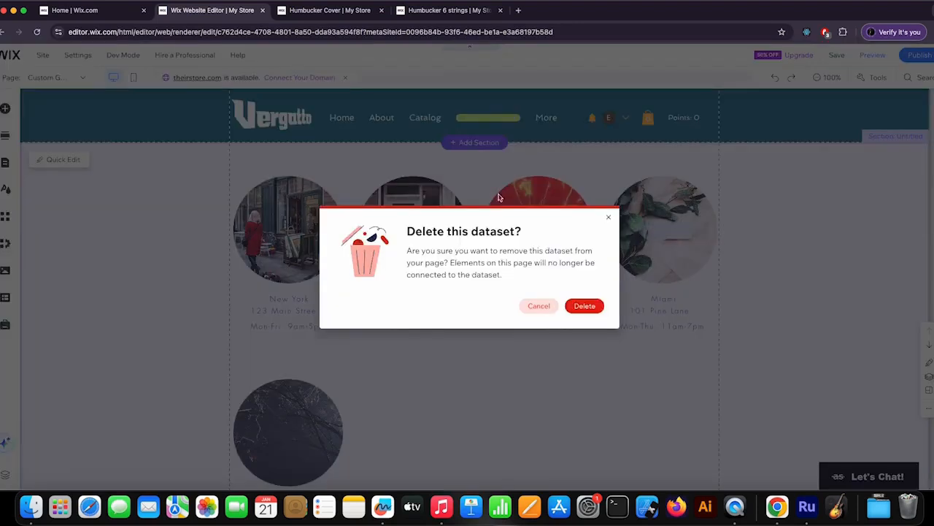
pyautogui.click(591, 309)
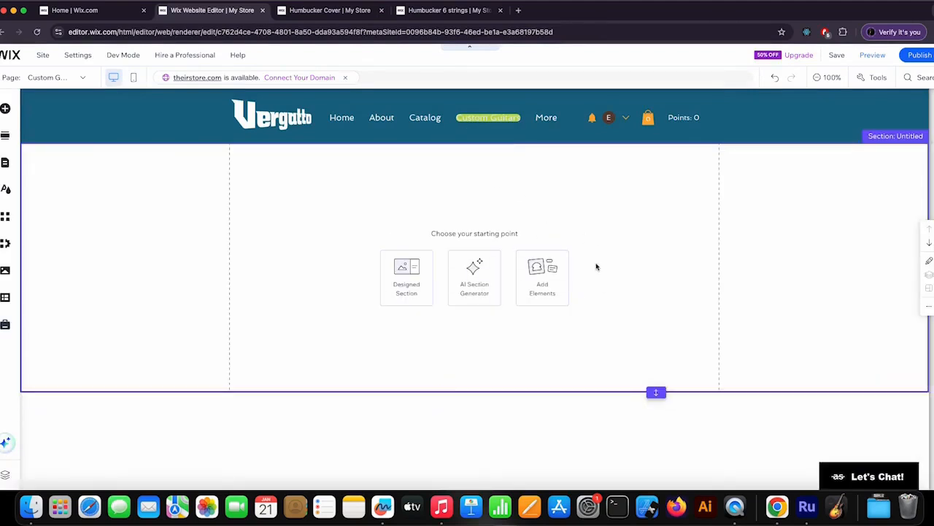
# Step: Look through the addable elements and the designed section templates for About, Team, Contact, Promotion and Services
pyautogui.click(542, 281)
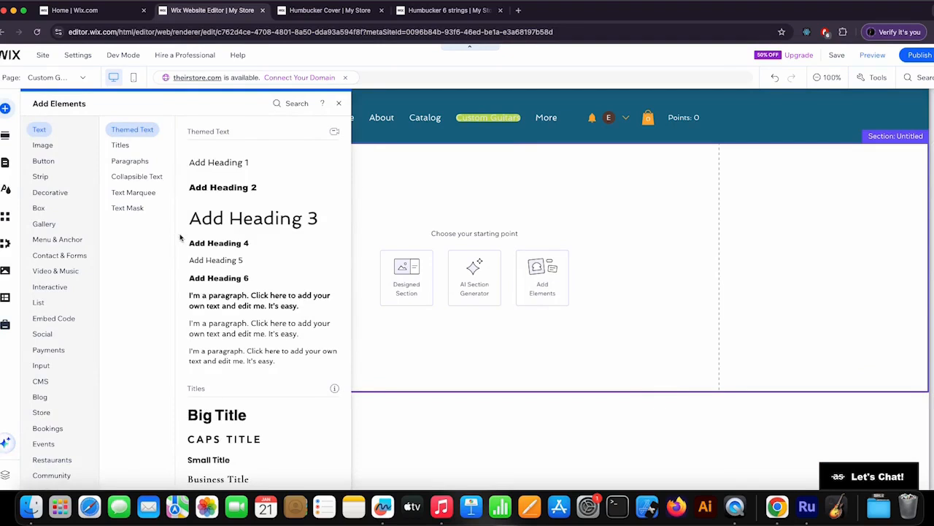
pyautogui.click(336, 103)
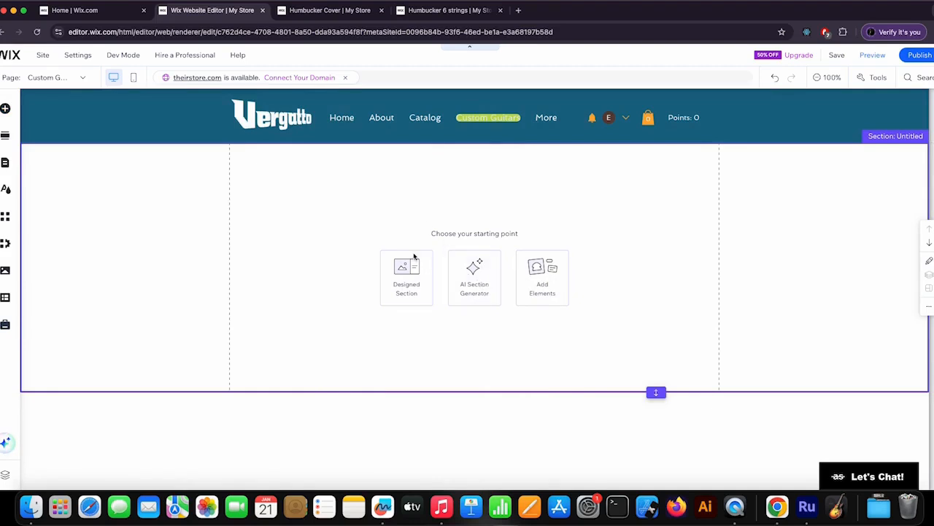
pyautogui.click(412, 278)
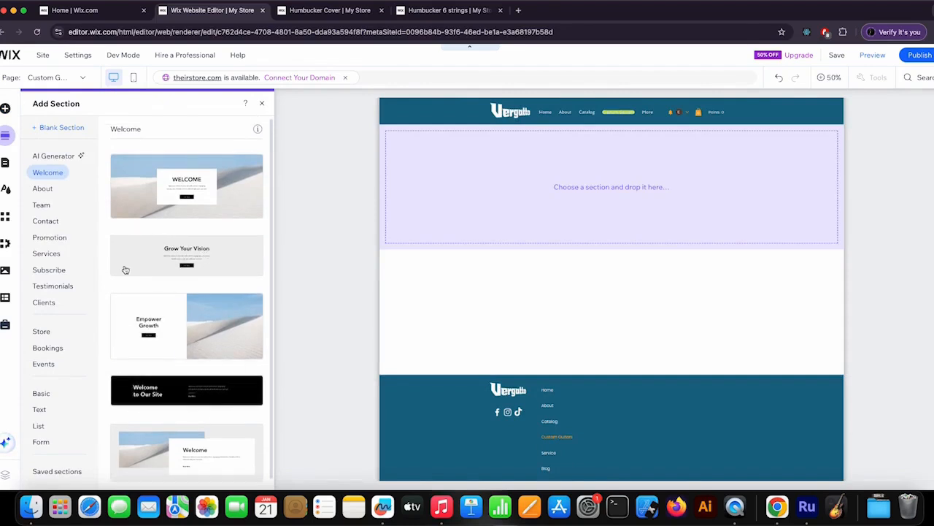
pyautogui.click(45, 188)
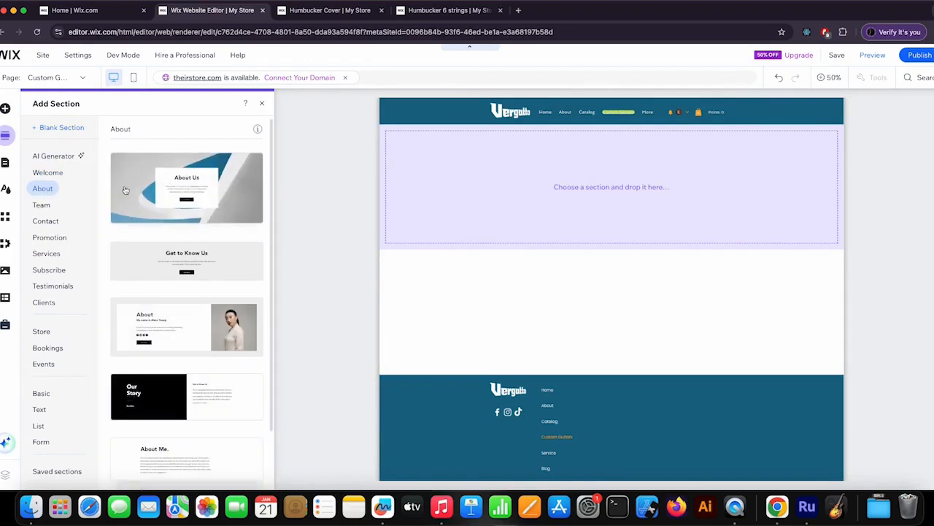
pyautogui.click(41, 205)
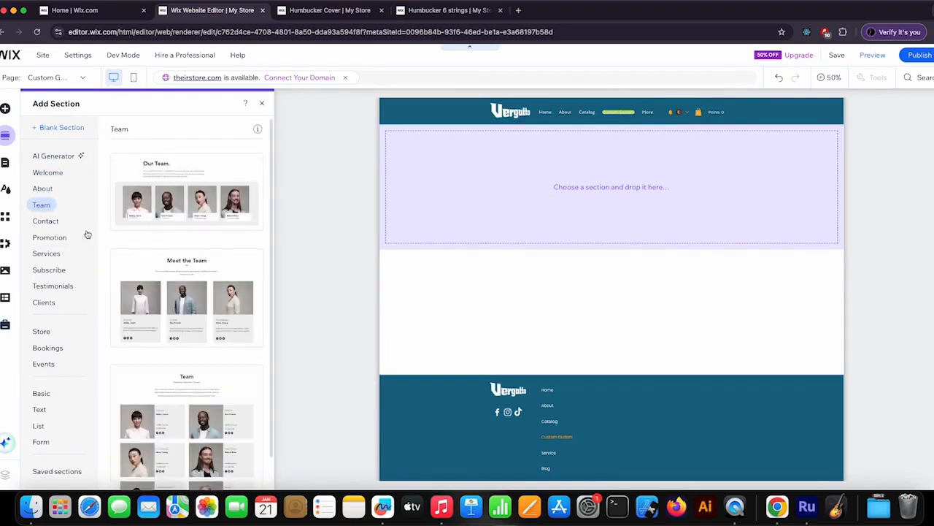
pyautogui.click(45, 225)
pyautogui.click(47, 237)
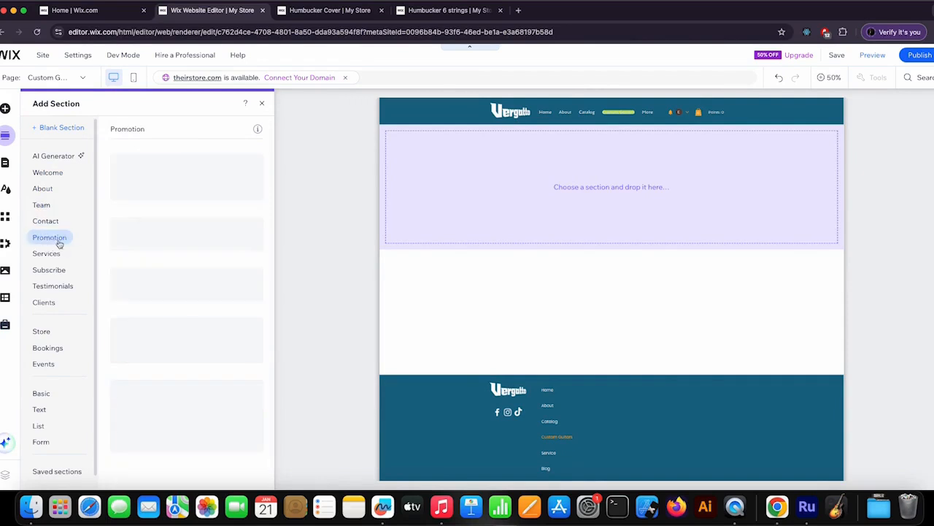
pyautogui.click(46, 253)
pyautogui.scroll(-3, 202, 309)
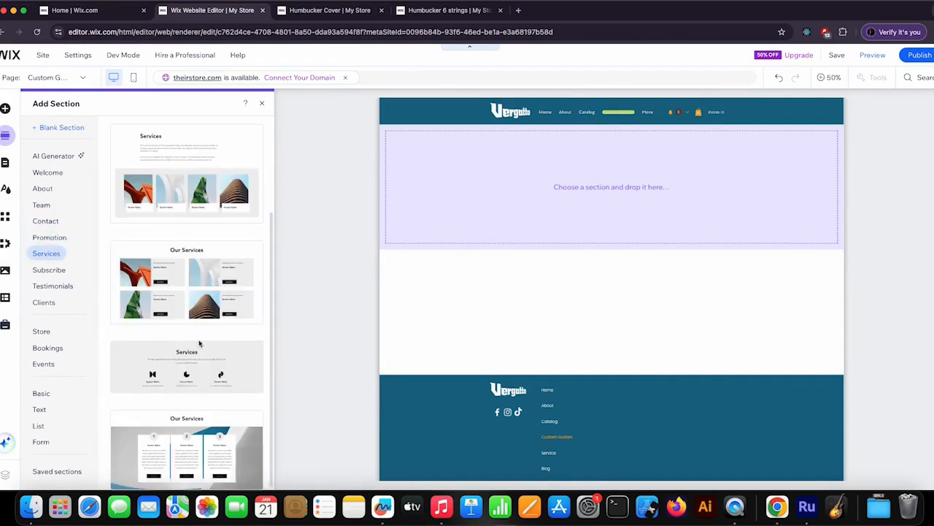
pyautogui.scroll(3, 202, 343)
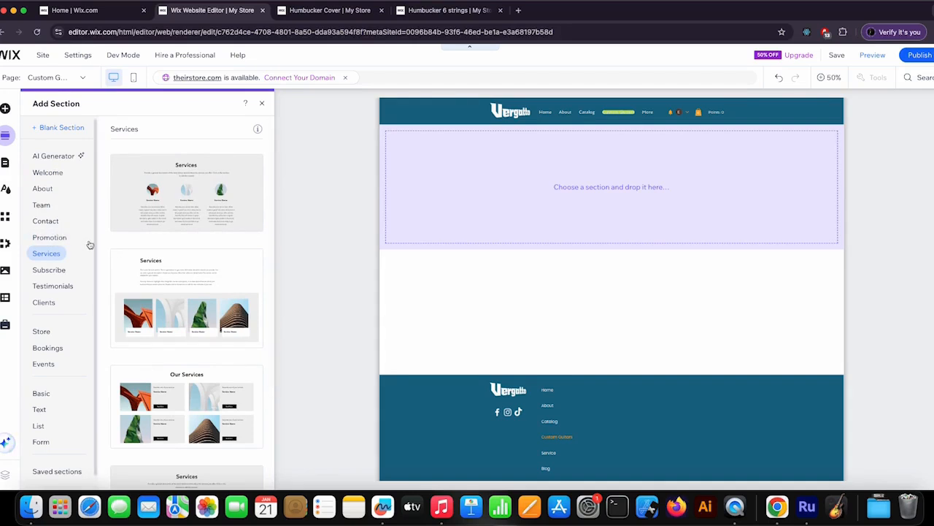
# Step: Place the first Welcome section design, with the sand-dune background, directly below the header and remove the empty section beneath it
pyautogui.click(49, 173)
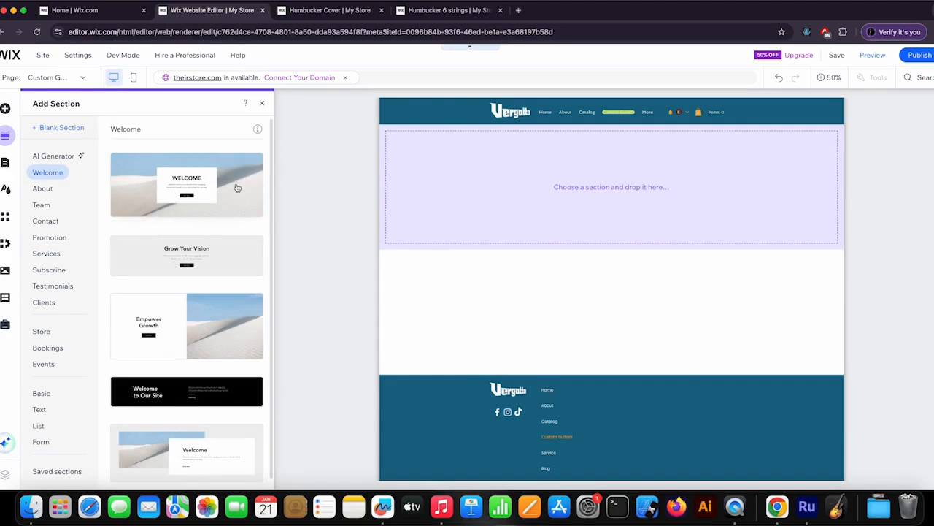
pyautogui.moveTo(192, 192); pyautogui.dragTo(530, 191)
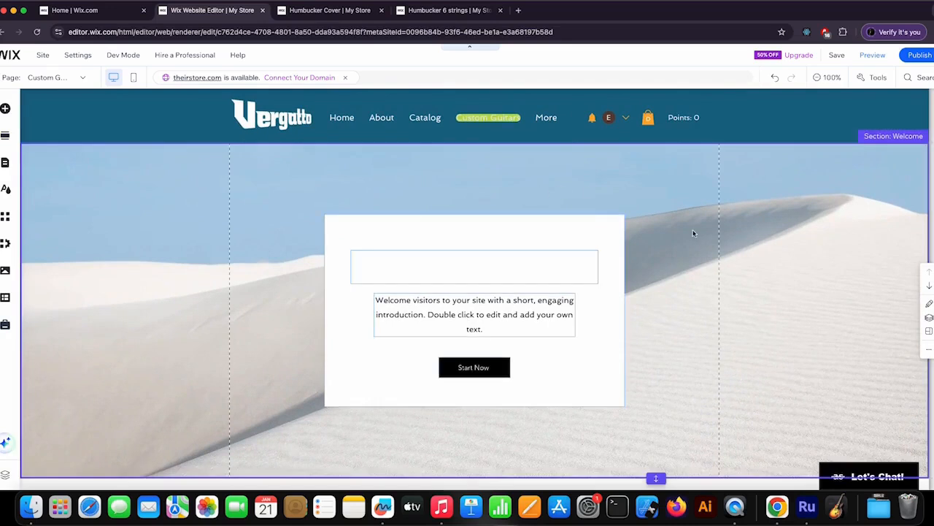
pyautogui.scroll(-2, 693, 233)
pyautogui.scroll(-3, 692, 233)
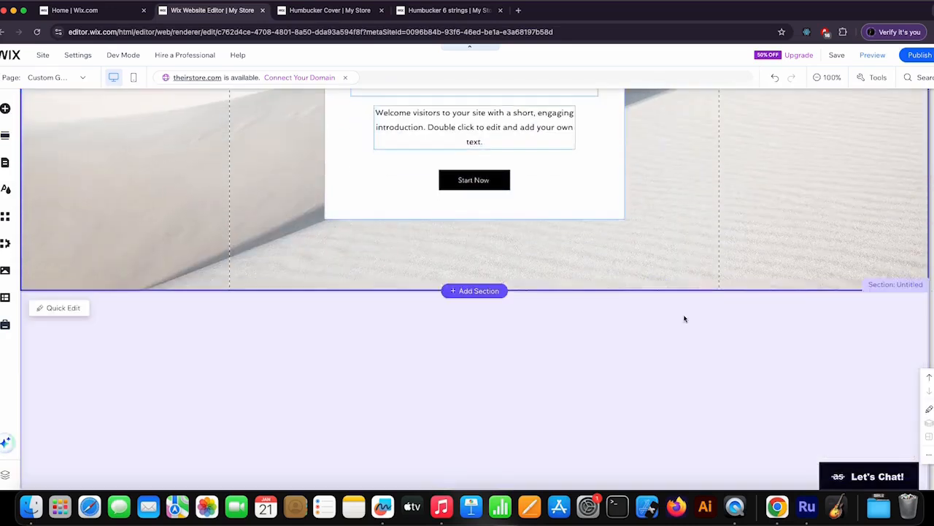
pyautogui.scroll(5, 679, 190)
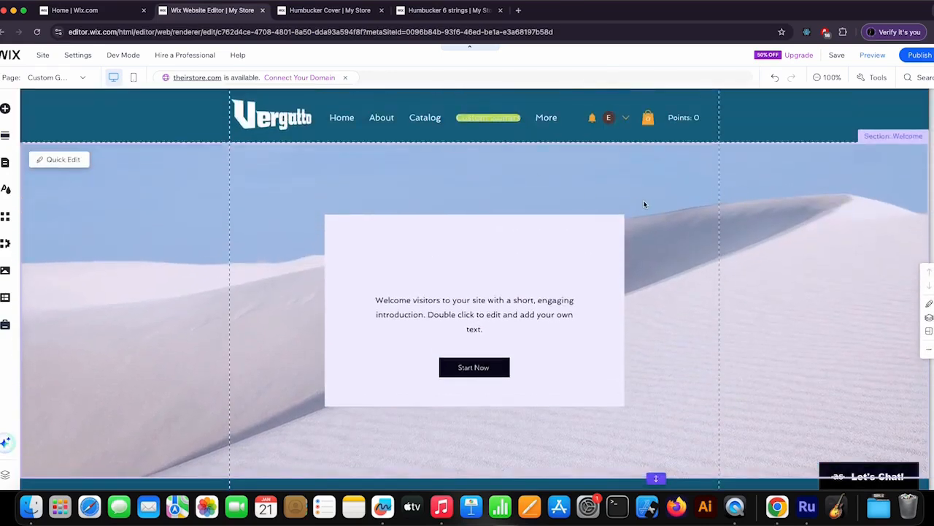
pyautogui.scroll(-2, 707, 222)
pyautogui.scroll(1, 706, 223)
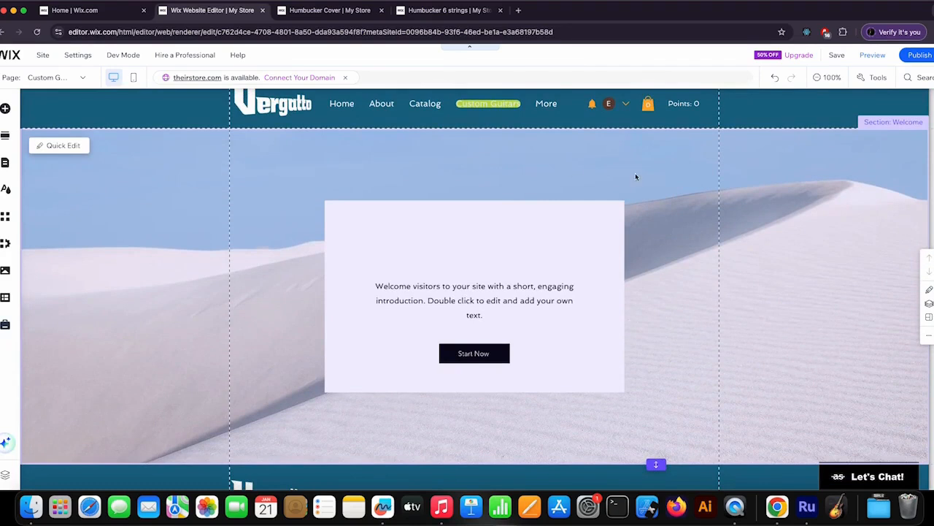
pyautogui.scroll(1, 634, 177)
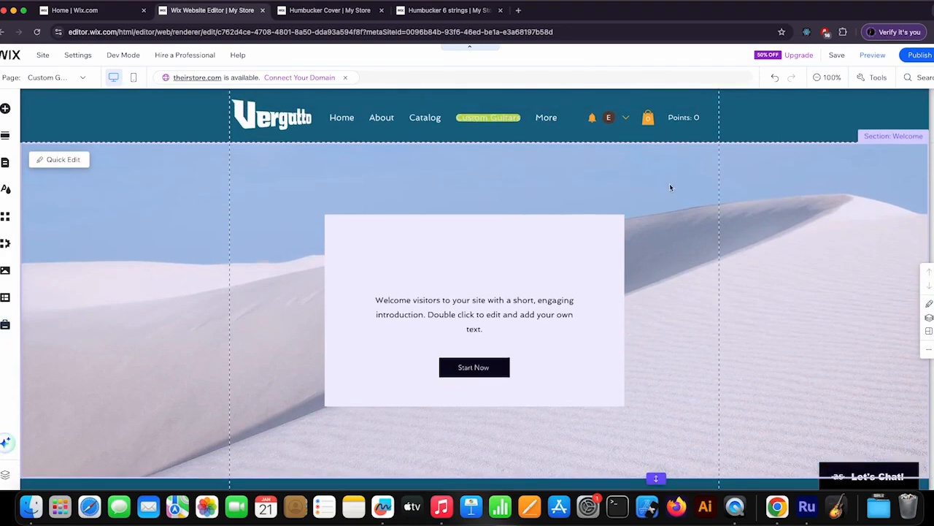
# Step: Replace the Welcome section's background image with the solid light grey theme color #EDEDEE
pyautogui.click(482, 180)
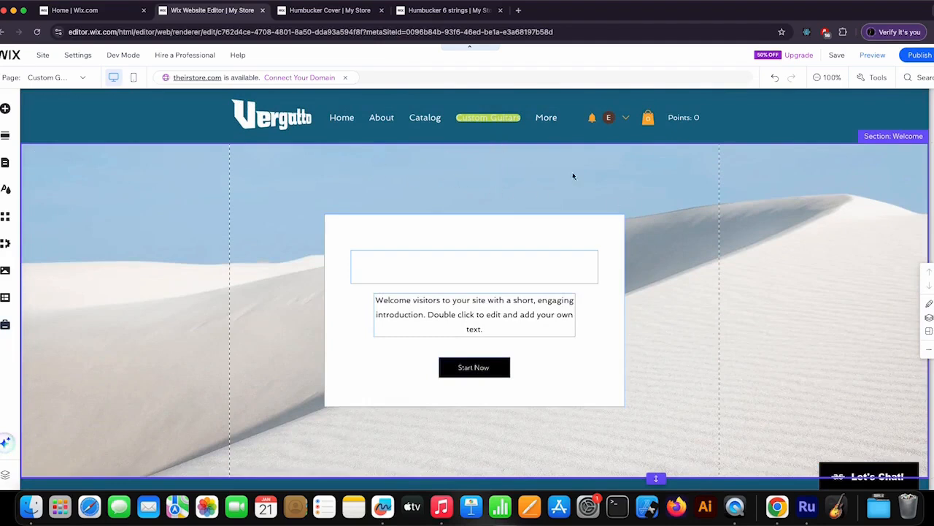
pyautogui.click(530, 165)
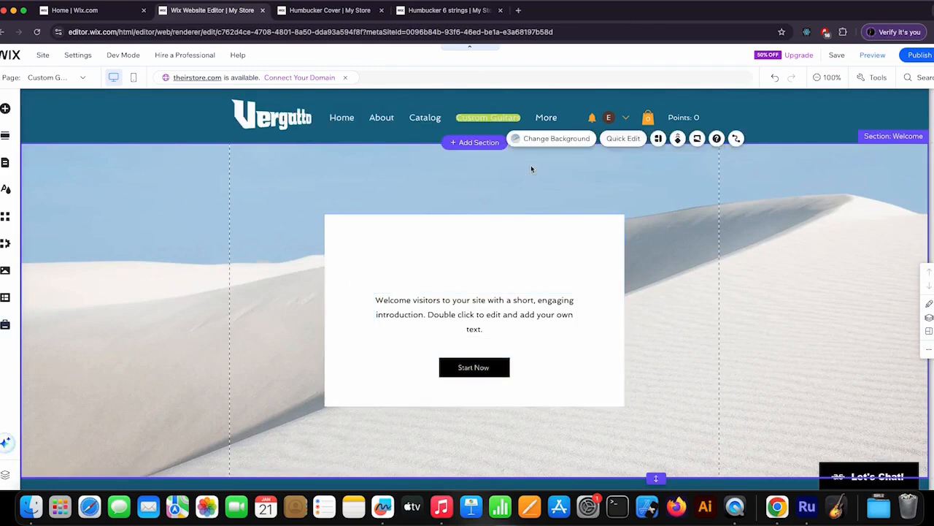
pyautogui.click(558, 139)
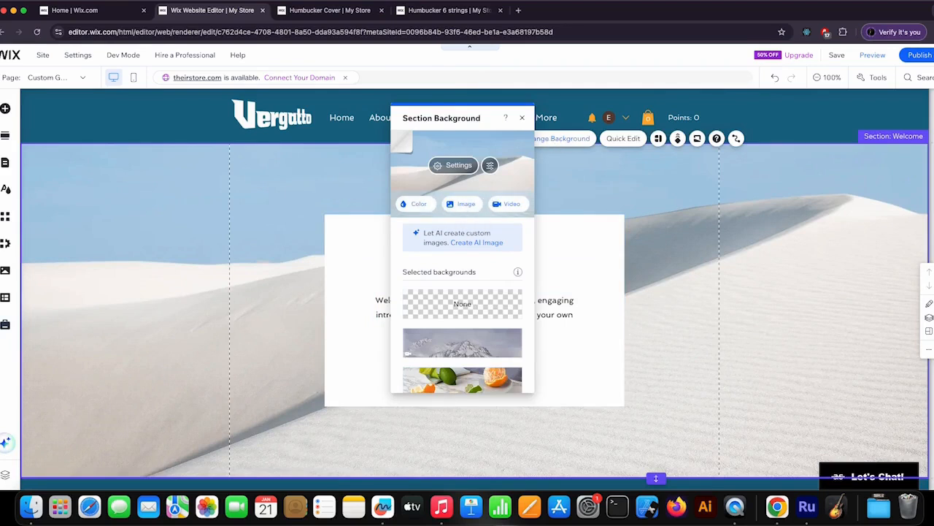
pyautogui.click(416, 205)
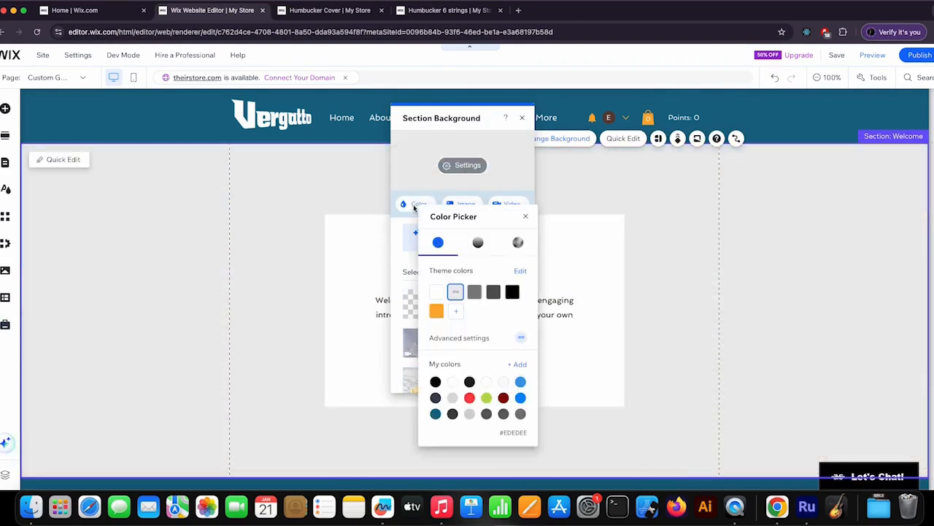
pyautogui.click(520, 382)
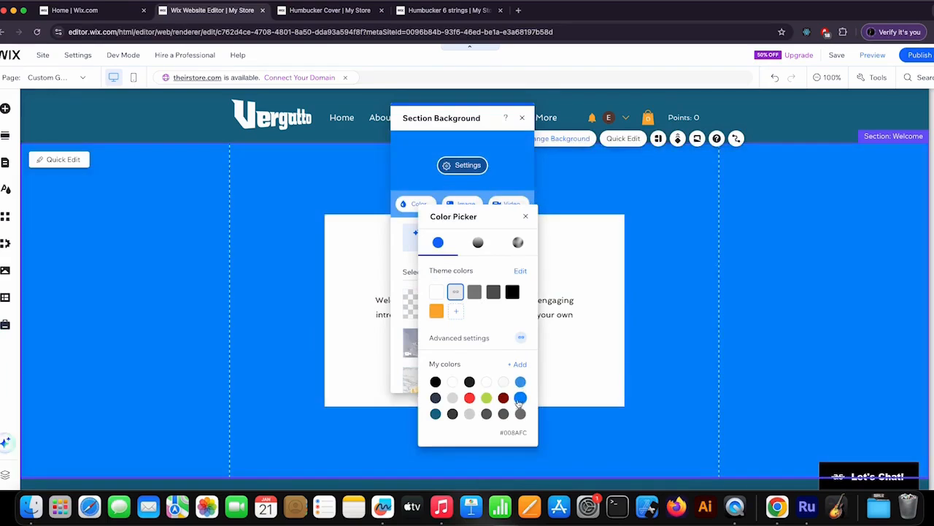
pyautogui.click(486, 398)
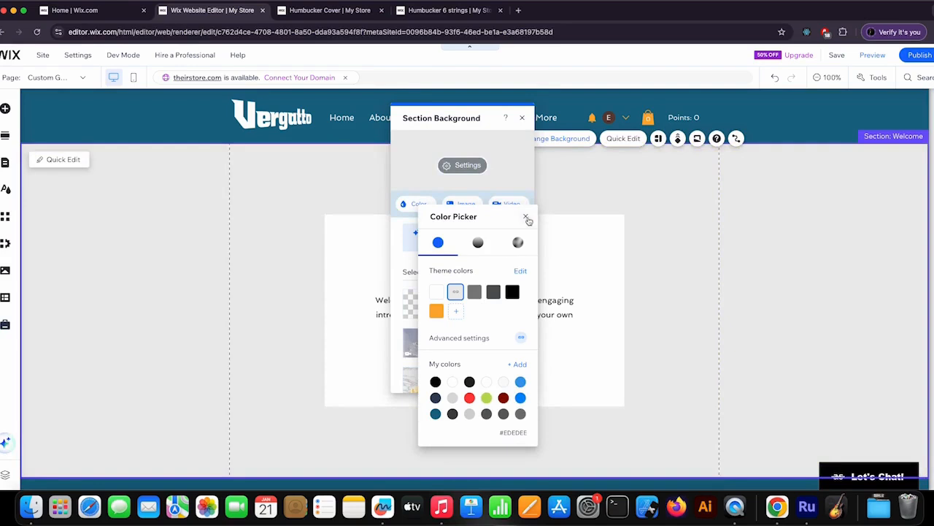
pyautogui.click(527, 219)
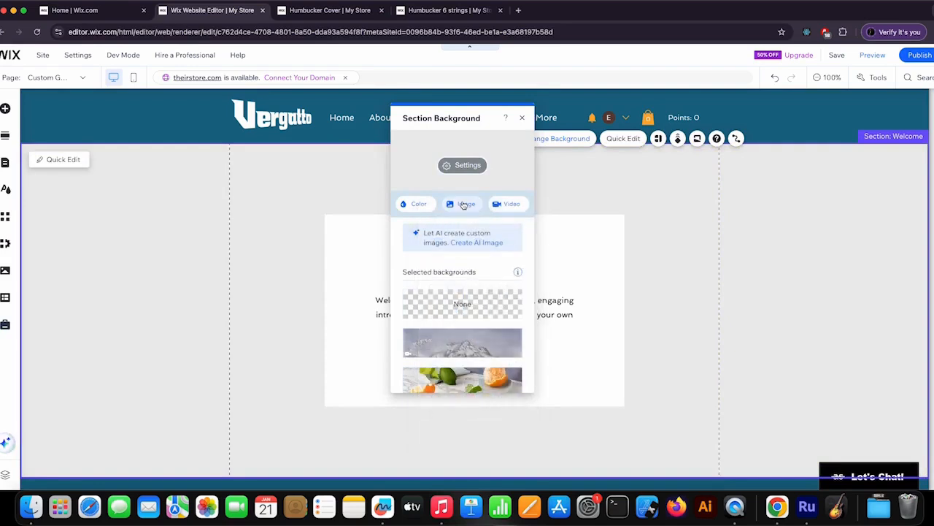
# Step: Search the video library for guitar clips for the Welcome section's background
pyautogui.click(509, 205)
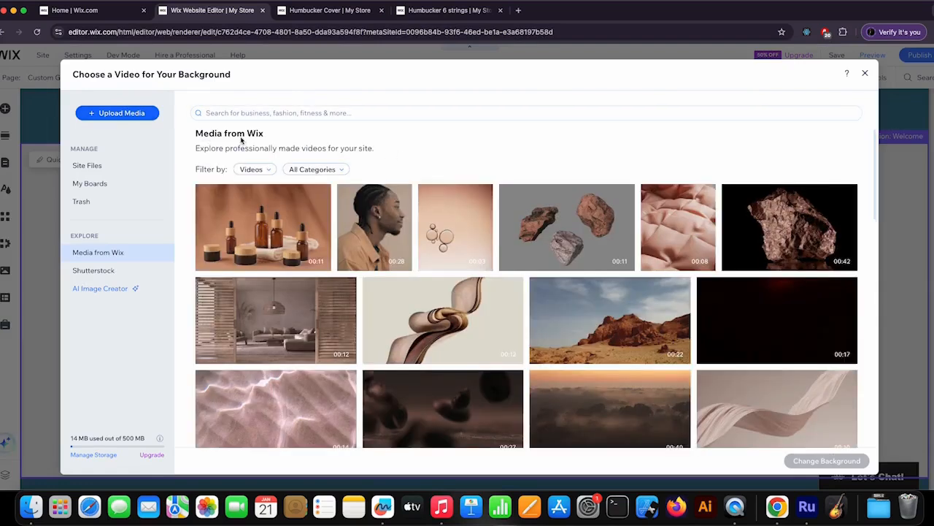
pyautogui.scroll(-1, 446, 256)
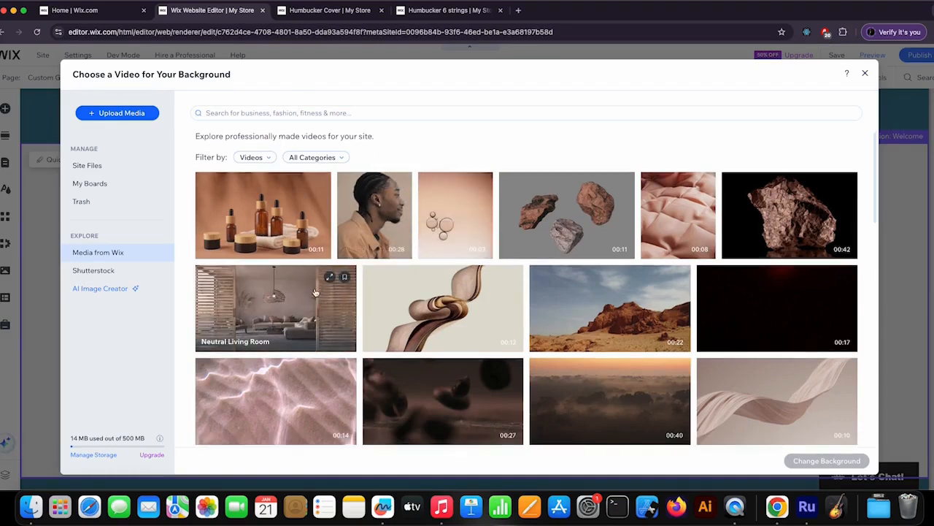
pyautogui.scroll(1, 312, 296)
pyautogui.click(279, 113)
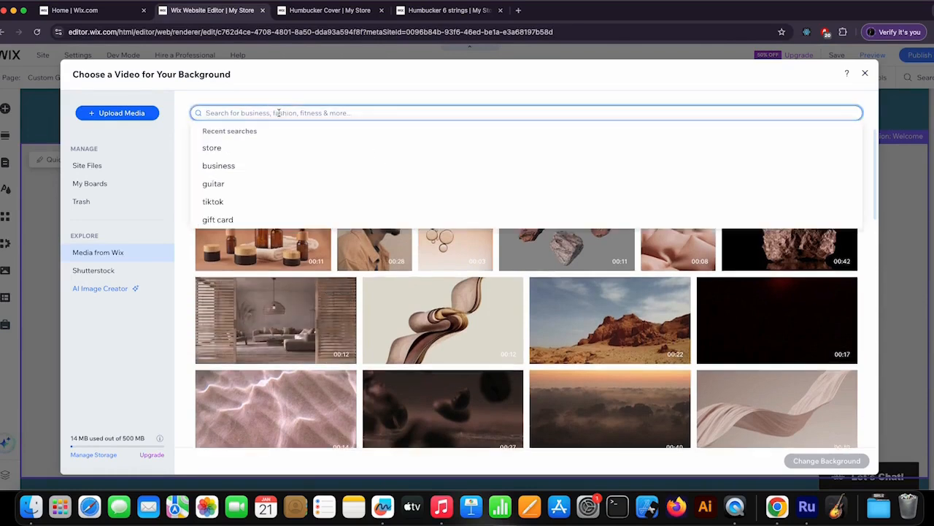
pyautogui.write('gui')
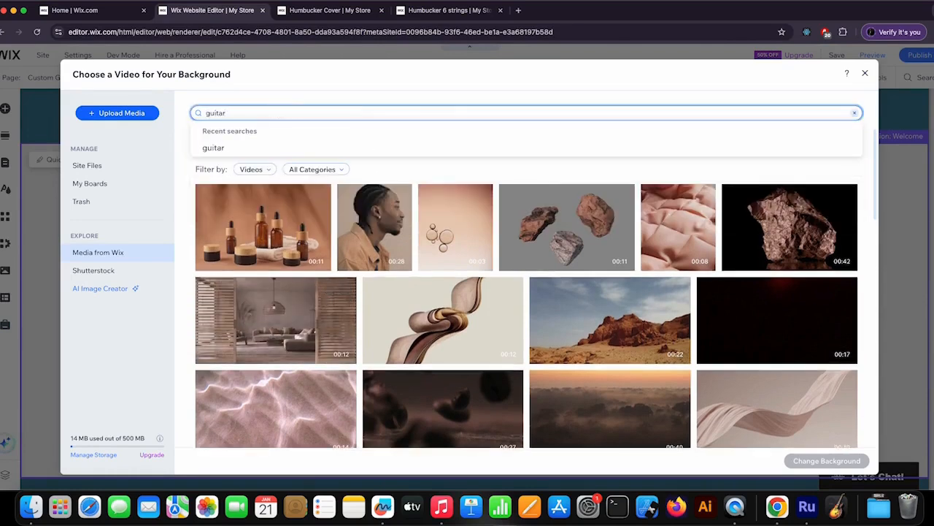
pyautogui.write('tar')
pyautogui.press('Return')
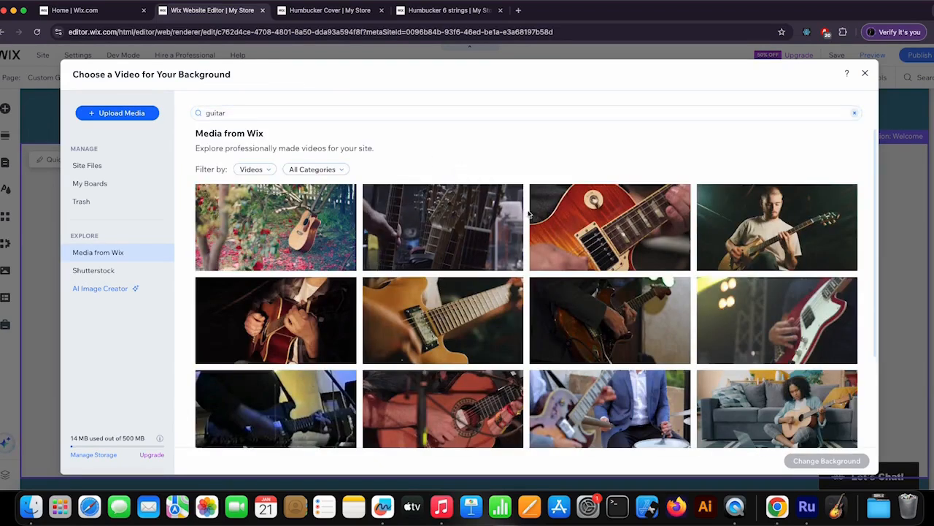
# Step: Apply the stage video of a red and white electric guitar as the Welcome section's background
pyautogui.scroll(-3, 475, 205)
pyautogui.scroll(-2, 576, 214)
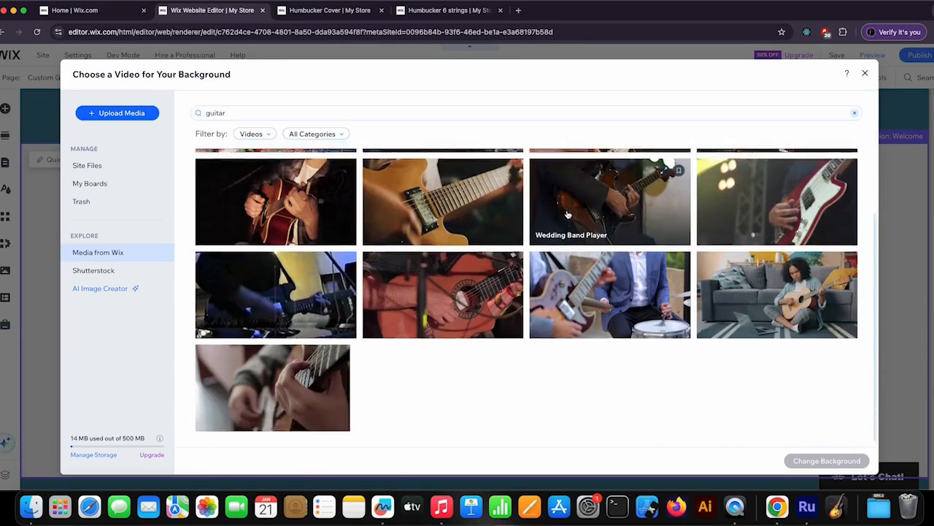
pyautogui.scroll(3, 577, 214)
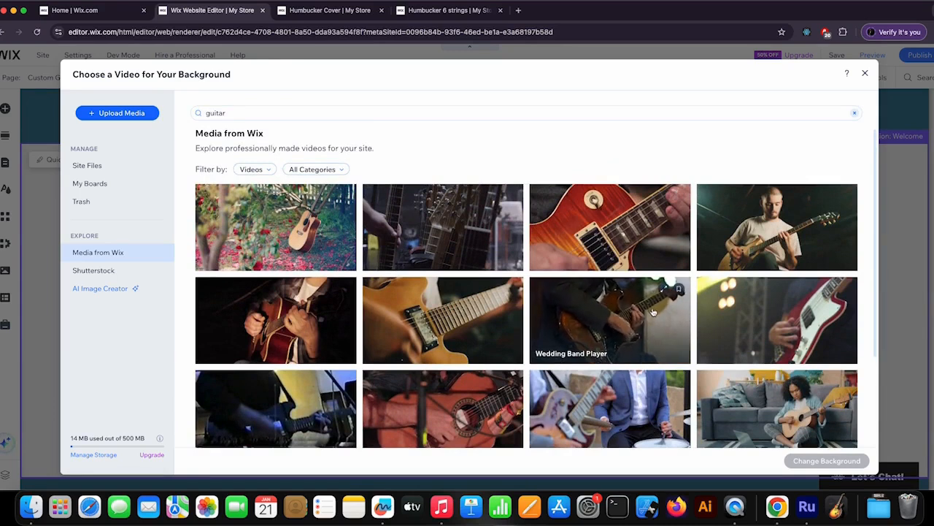
pyautogui.click(733, 314)
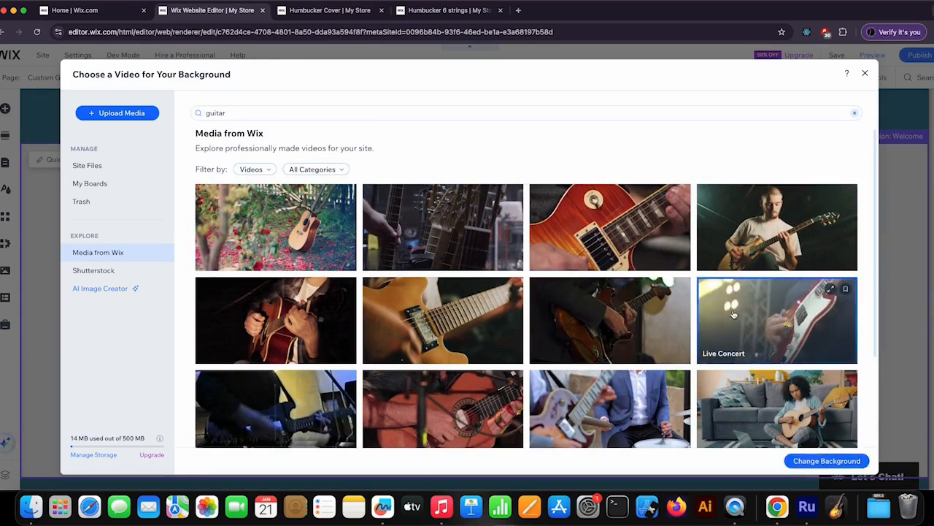
pyautogui.click(843, 462)
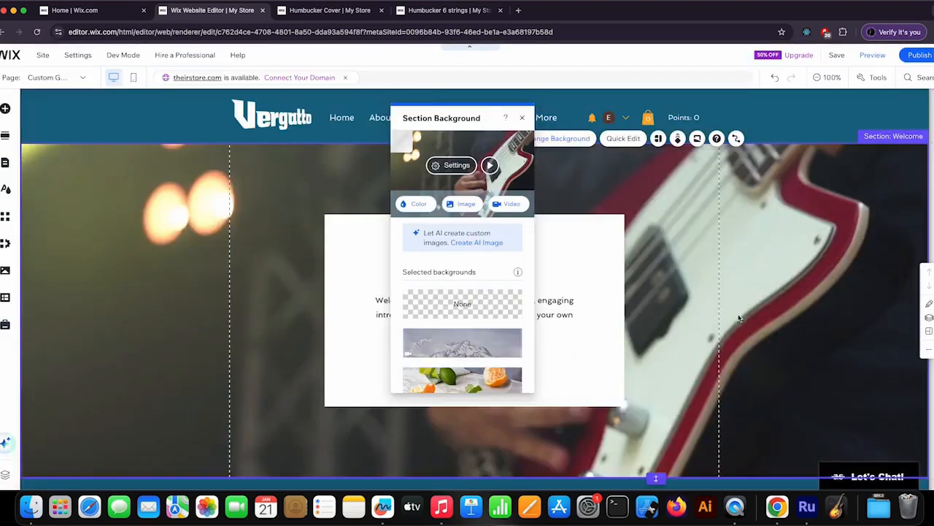
pyautogui.click(522, 117)
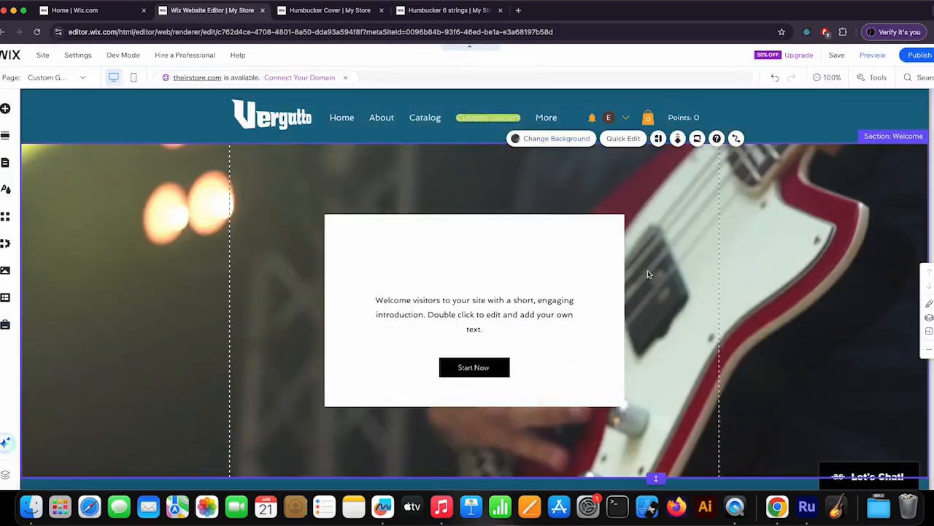
# Step: Publish the site and dismiss the publishing confirmation
pyautogui.scroll(-2, 663, 277)
pyautogui.scroll(2, 664, 277)
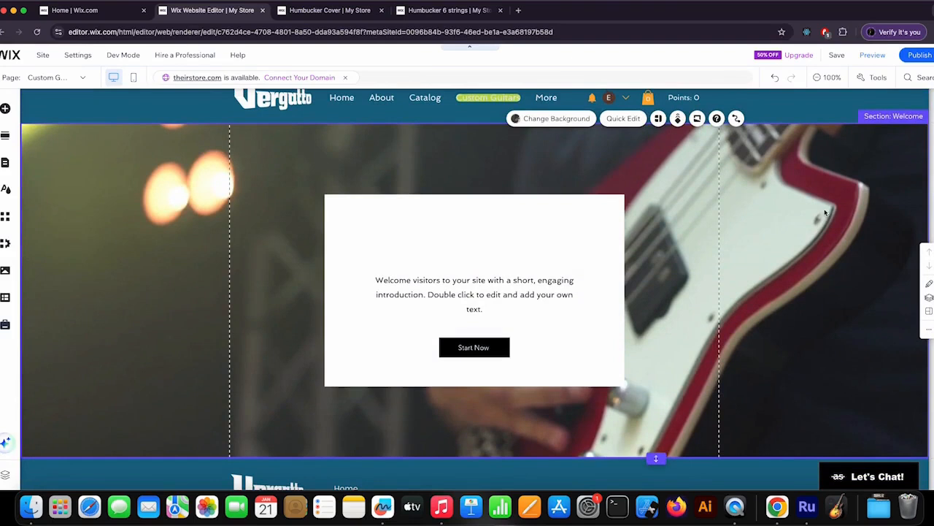
pyautogui.click(918, 56)
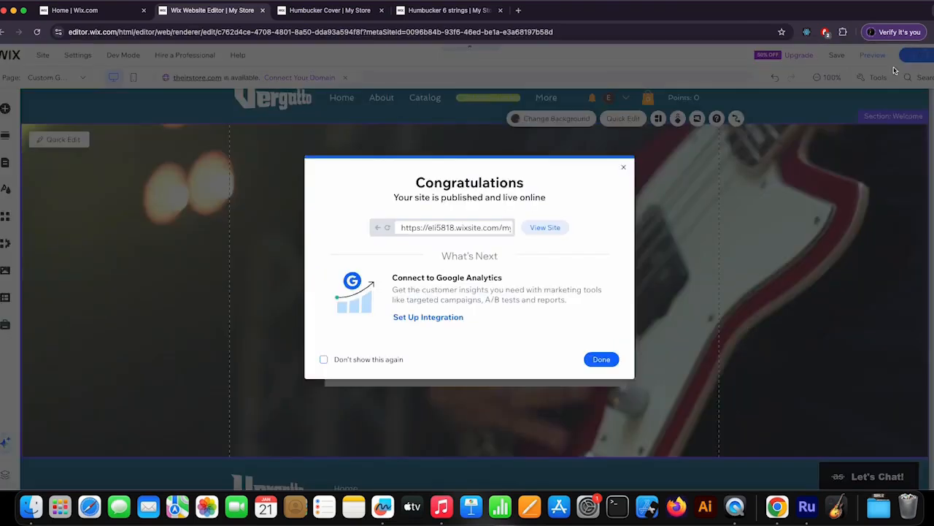
pyautogui.click(601, 360)
# Step: View the published site and examine its Custom Guitars page with the new background
pyautogui.moveTo(918, 55)
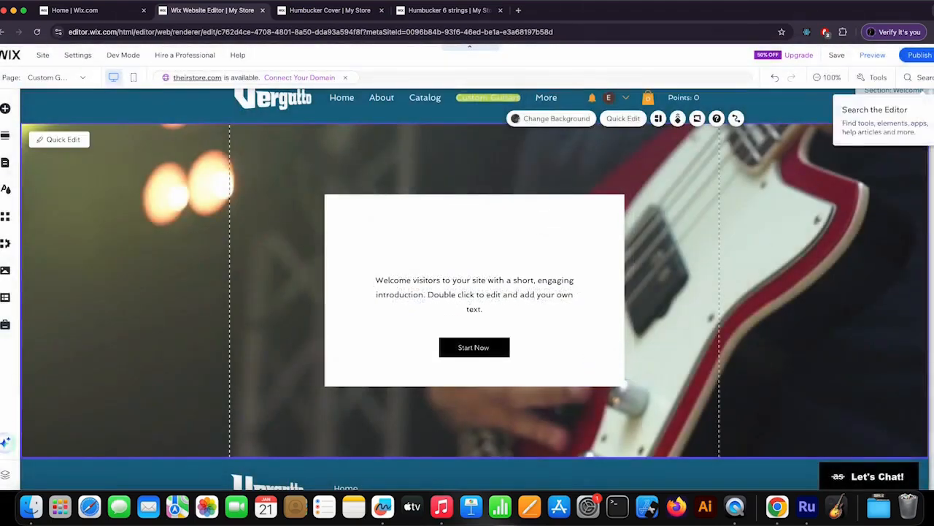
pyautogui.click(848, 124)
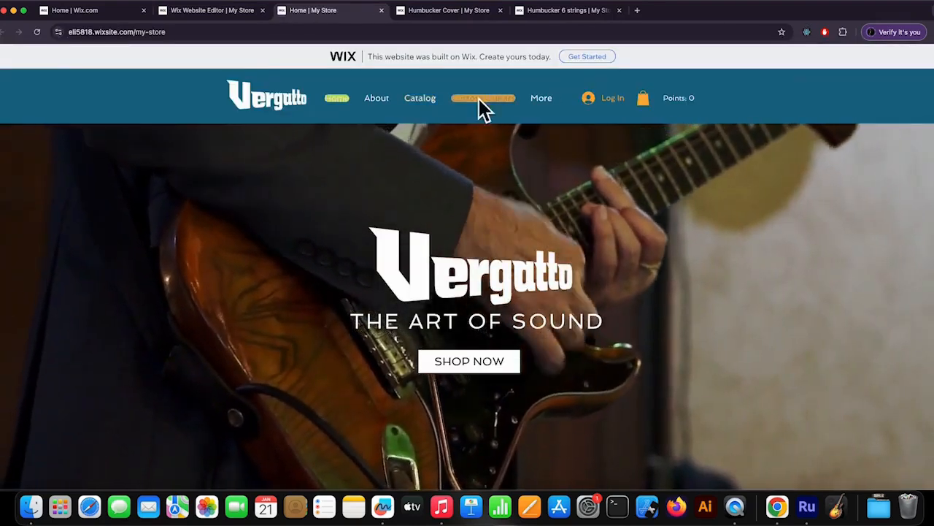
pyautogui.click(479, 100)
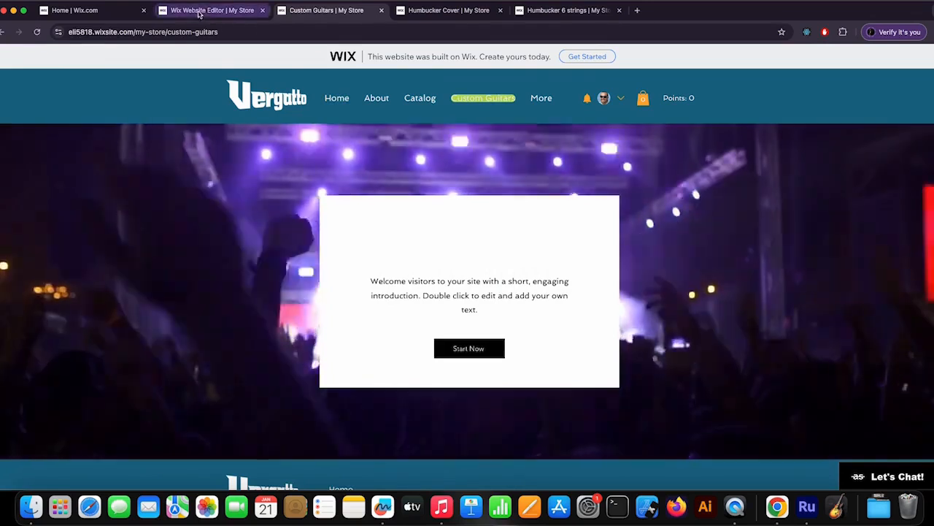
# Step: Back in the editor, replace the Welcome section's background with the guitar-playing astronaut image from the site files
pyautogui.click(198, 11)
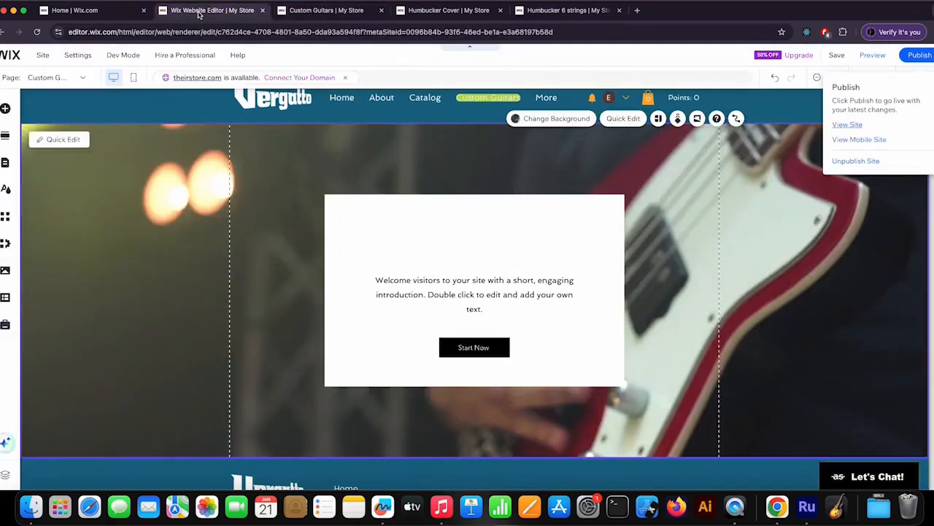
pyautogui.click(575, 235)
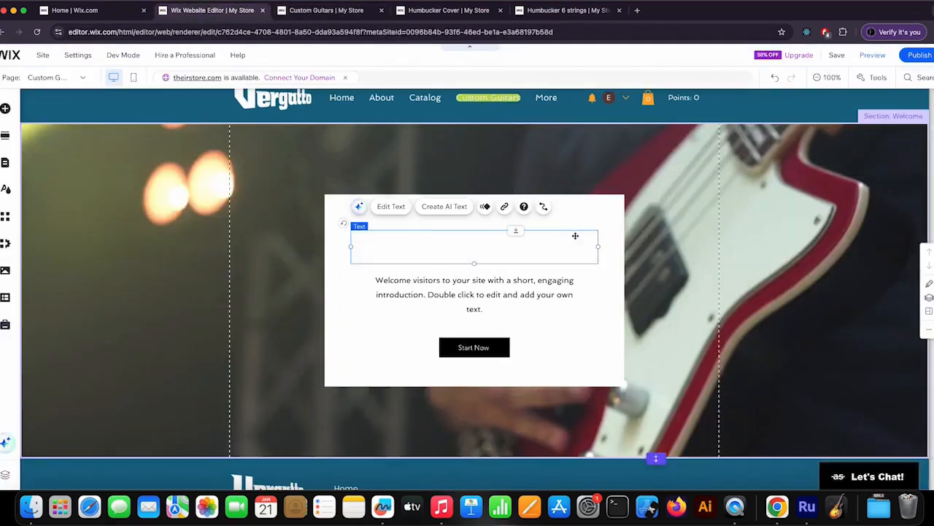
pyautogui.click(608, 176)
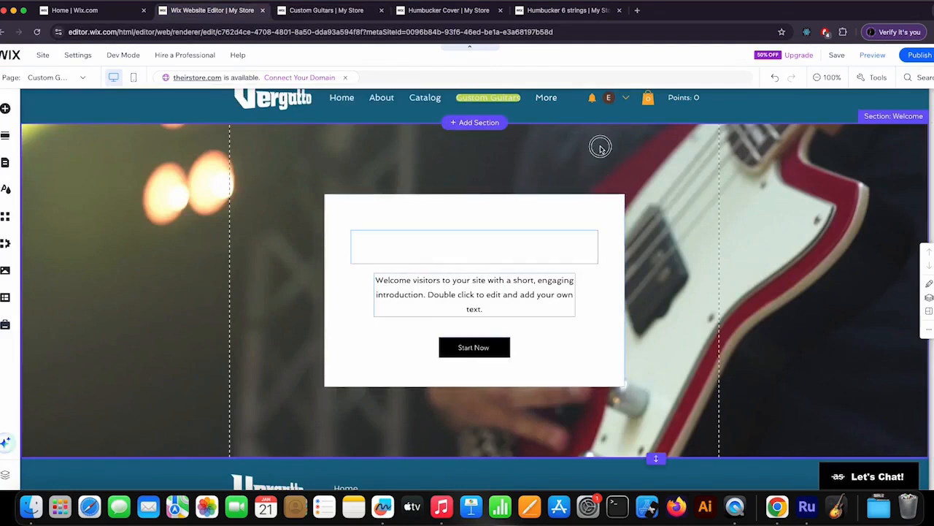
pyautogui.click(595, 122)
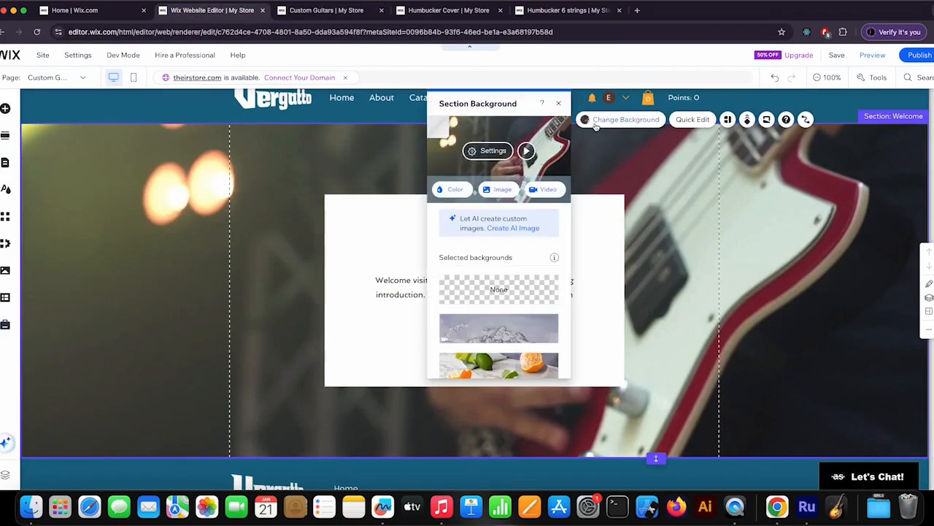
pyautogui.click(502, 193)
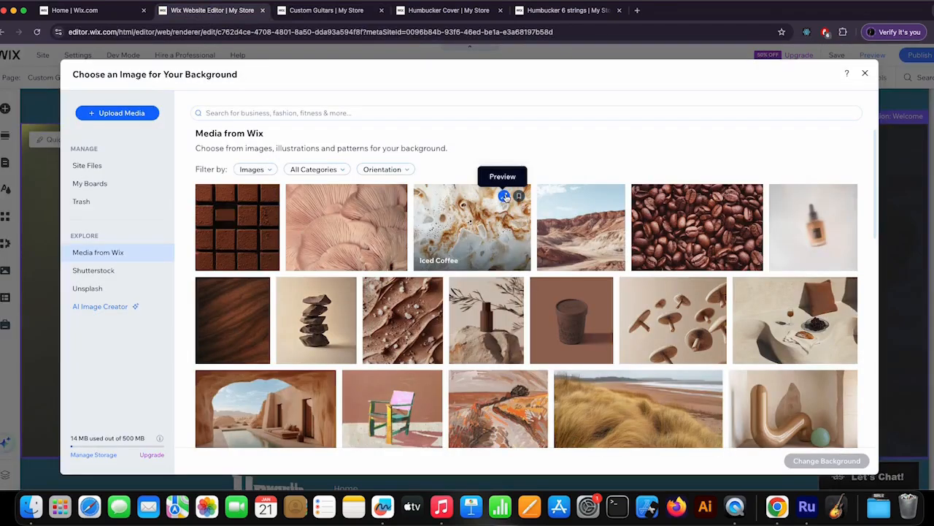
pyautogui.click(102, 166)
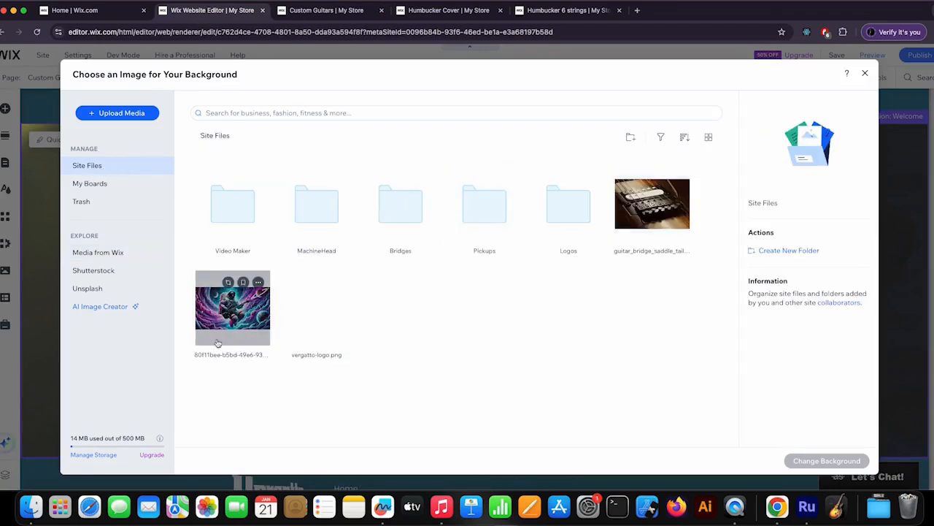
pyautogui.click(232, 321)
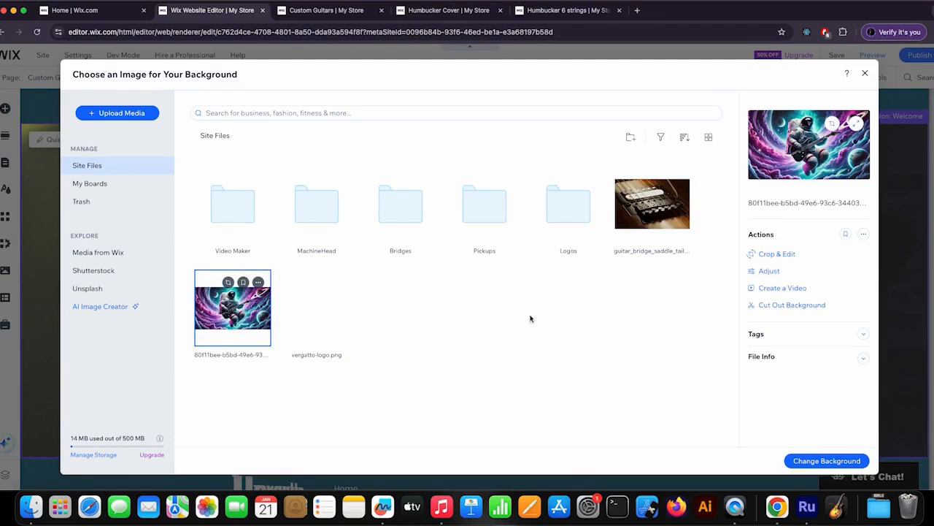
pyautogui.click(833, 466)
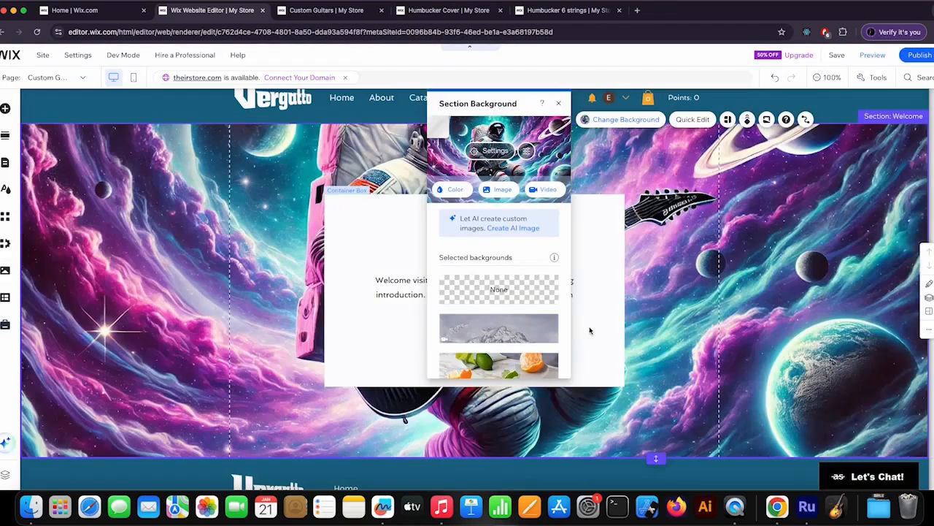
# Step: Delete the blank title text and the welcome paragraph from the white box in the Welcome section
pyautogui.scroll(1, 765, 258)
pyautogui.moveTo(519, 100); pyautogui.dragTo(773, 167)
pyautogui.scroll(-3, 513, 219)
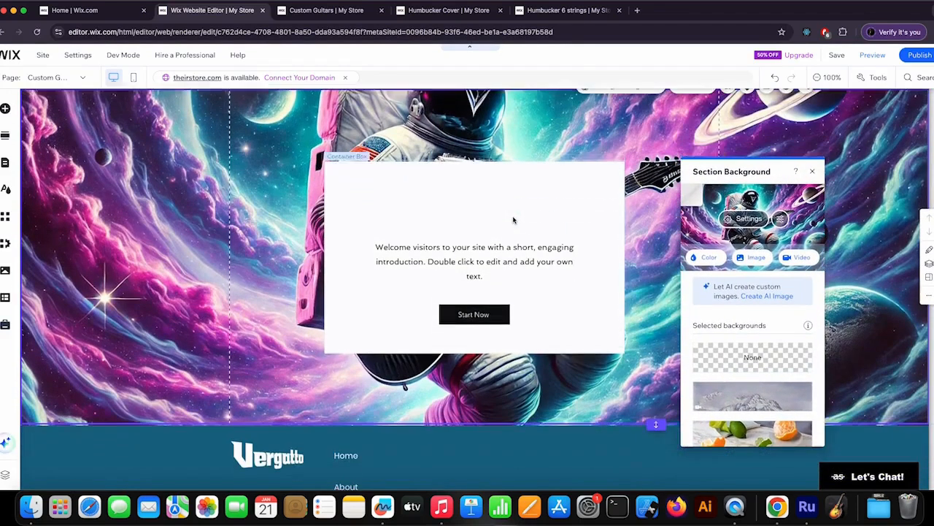
pyautogui.click(494, 222)
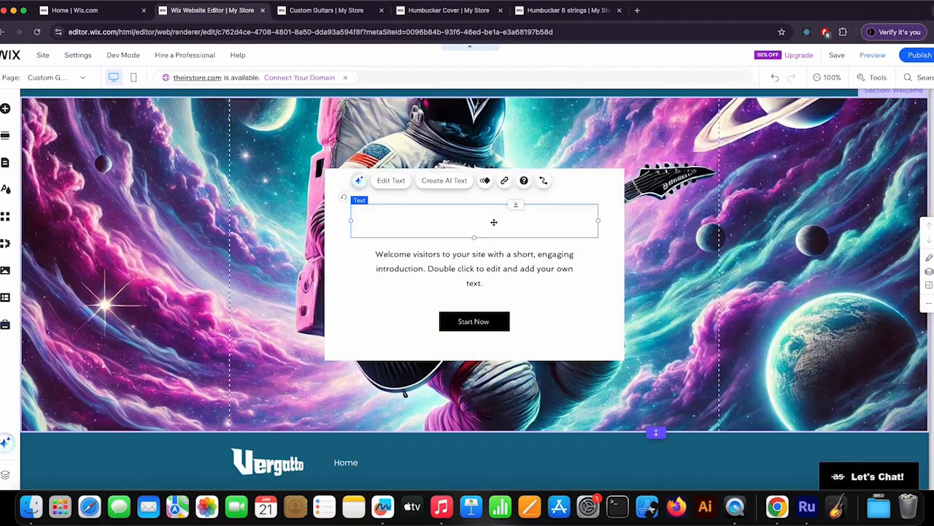
pyautogui.press('Delete')
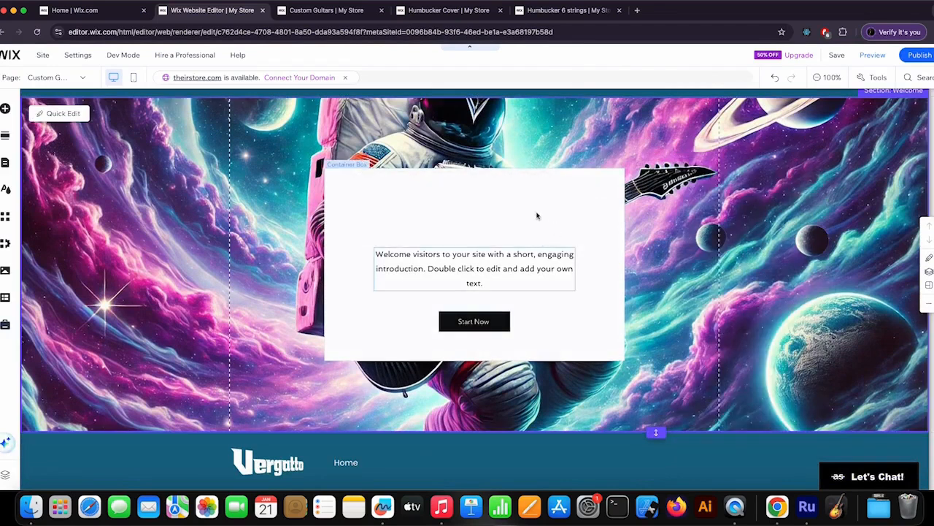
pyautogui.click(504, 268)
pyautogui.press('Delete')
# Step: Delete the Start Now button and the white container box covering the astronaut image
pyautogui.click(474, 321)
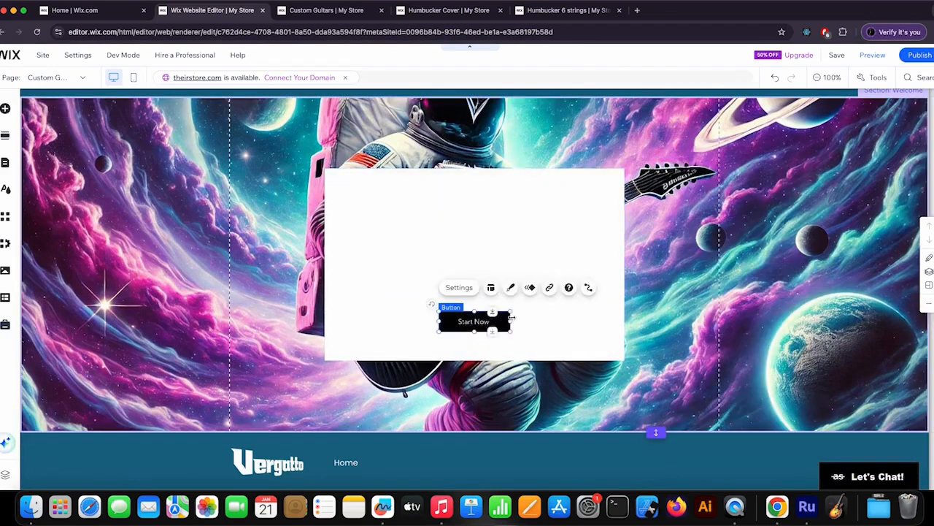
pyautogui.press('Delete')
pyautogui.click(487, 226)
pyautogui.press('Delete')
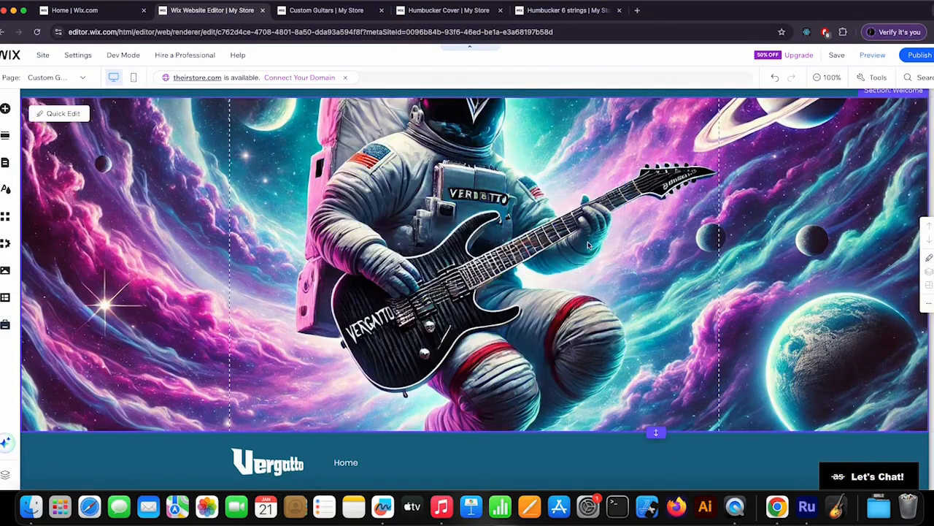
# Step: Add a Huge Title text element over the astronaut image, at the left gridline of the Welcome section
pyautogui.scroll(2, 589, 245)
pyautogui.scroll(-3, 515, 295)
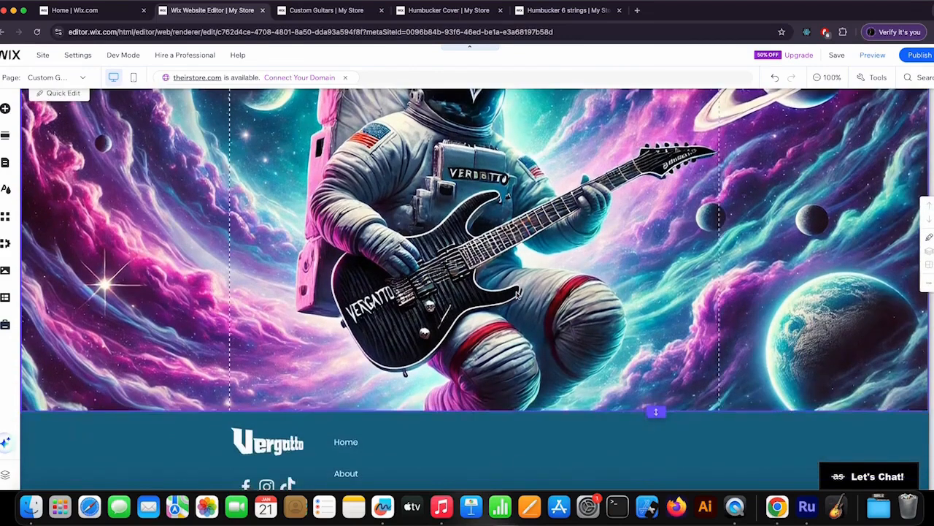
pyautogui.scroll(2, 513, 297)
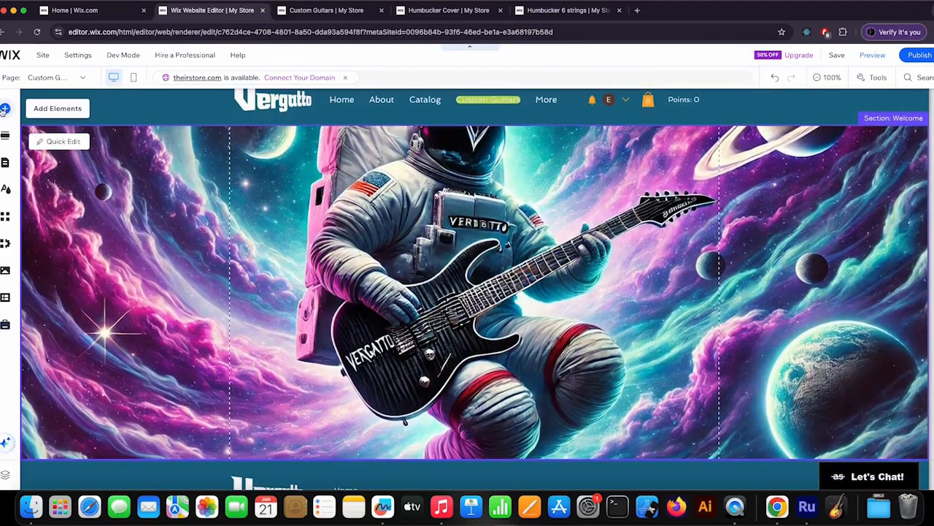
pyautogui.click(5, 109)
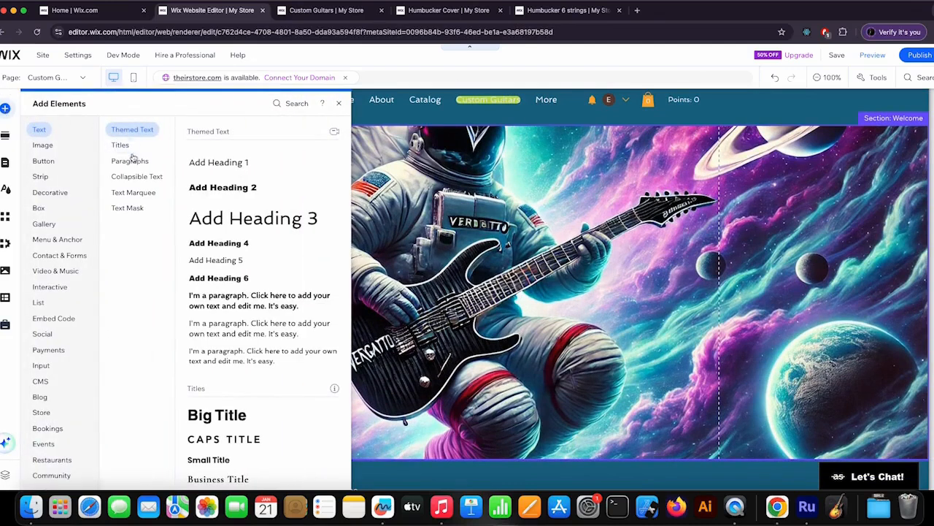
pyautogui.click(118, 145)
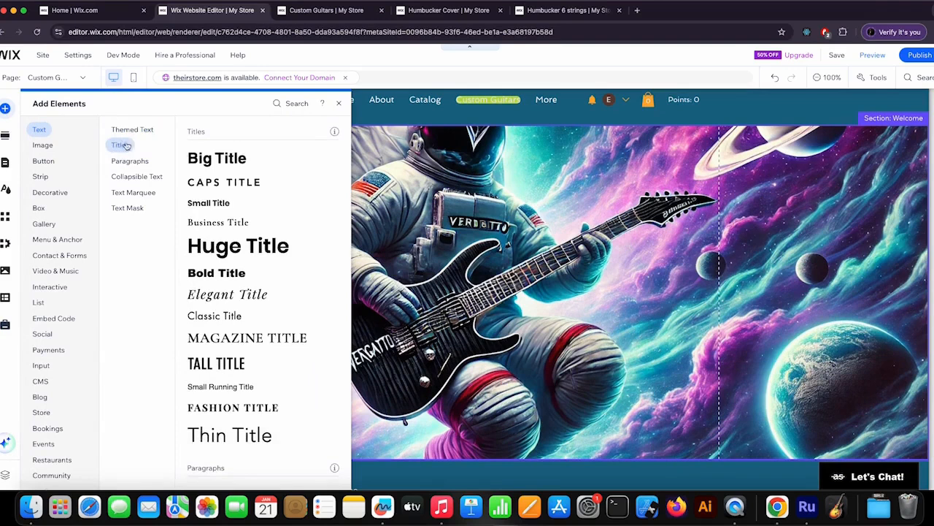
pyautogui.moveTo(219, 247); pyautogui.dragTo(290, 307)
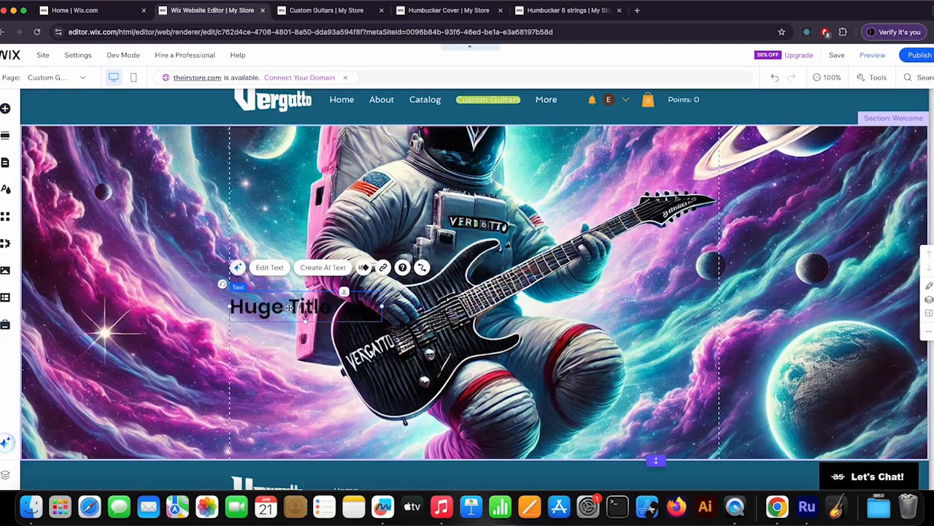
# Step: Set the font size of the Huge Title text to 100 px
pyautogui.click(271, 267)
pyautogui.moveTo(143, 115); pyautogui.dragTo(563, 155)
pyautogui.click(614, 289)
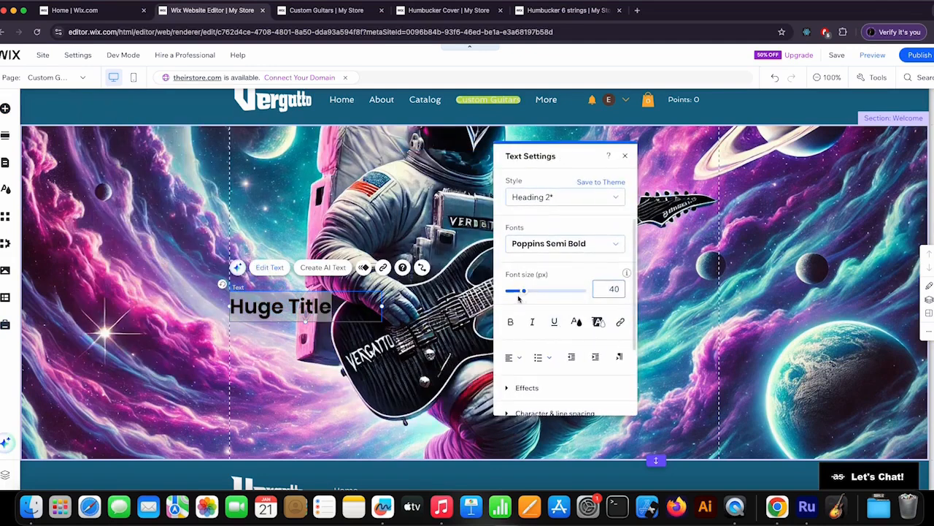
pyautogui.write('100')
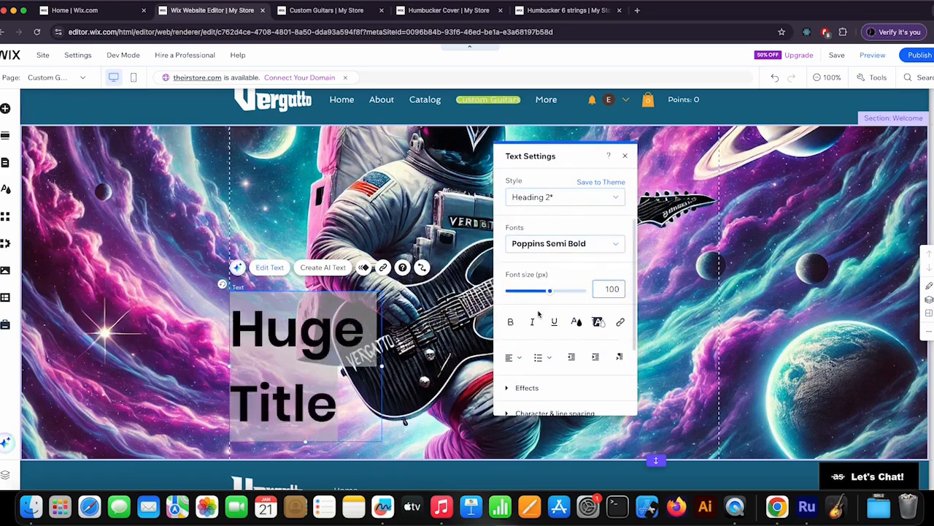
# Step: Make the Huge Title text bold and set its color to white
pyautogui.click(511, 322)
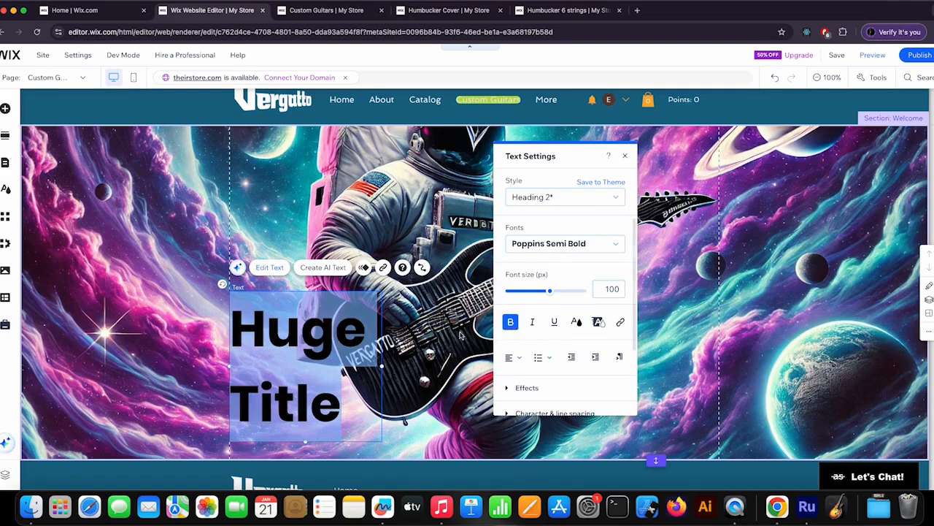
pyautogui.scroll(-1, 536, 338)
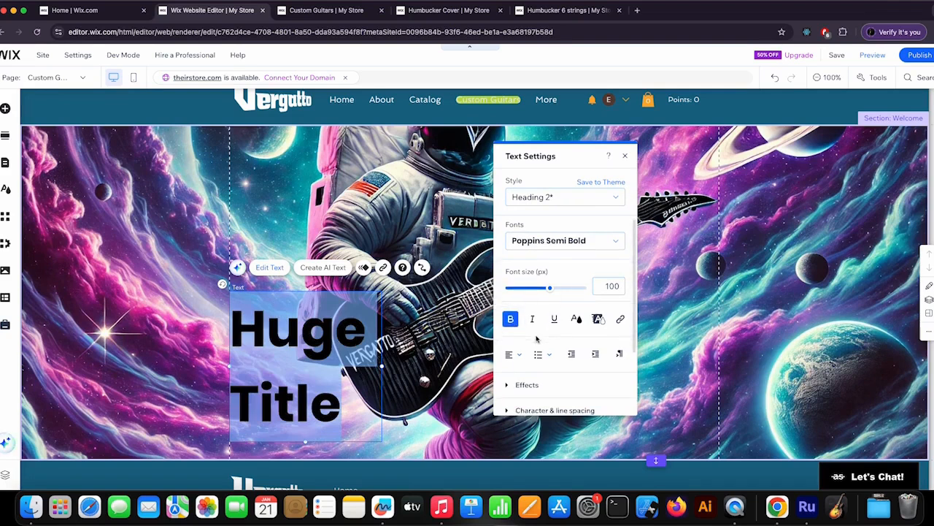
pyautogui.click(576, 319)
pyautogui.click(522, 329)
pyautogui.click(522, 328)
pyautogui.click(597, 189)
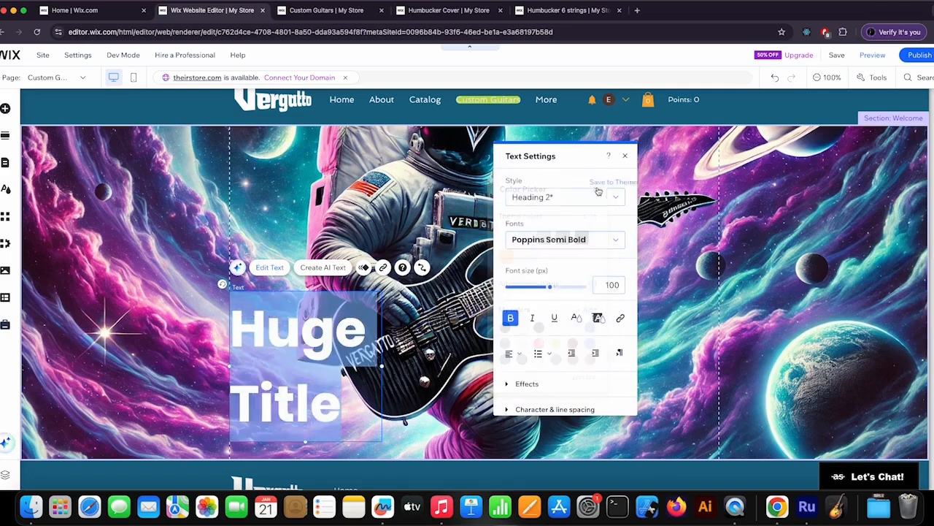
# Step: Widen the title's text box so that Huge Title fits on one line
pyautogui.scroll(-3, 615, 330)
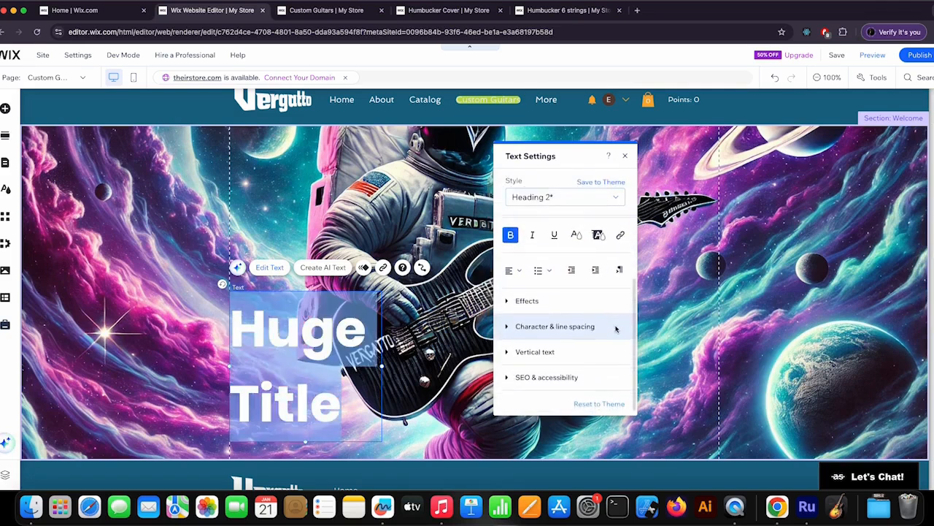
pyautogui.moveTo(580, 159); pyautogui.dragTo(792, 170)
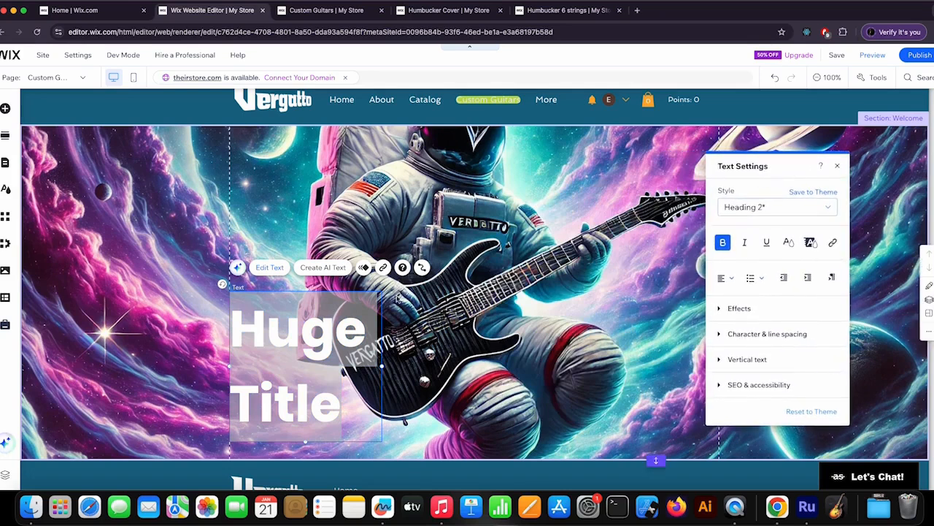
pyautogui.moveTo(382, 366); pyautogui.dragTo(515, 356)
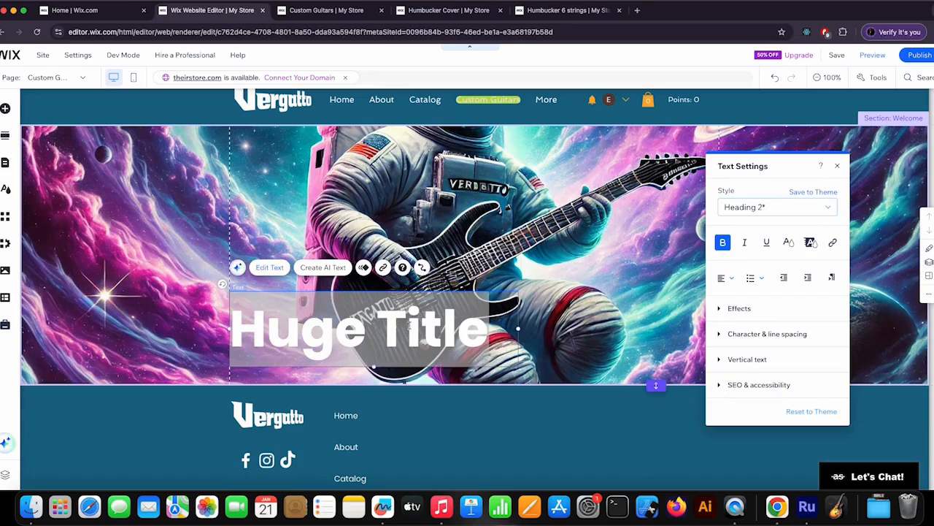
# Step: Replace the title text with "THE ART" on the first line and "OF SOUND" on the second
pyautogui.click(407, 328)
pyautogui.press('super+a')
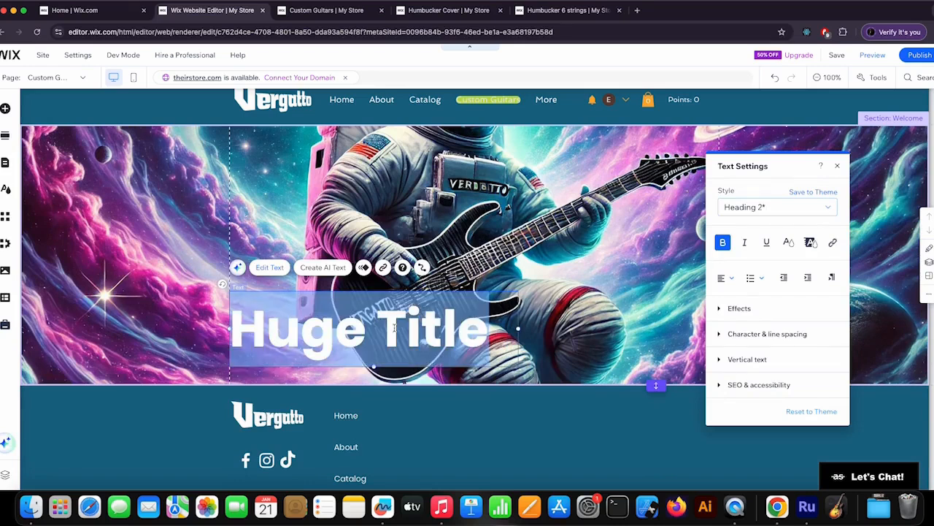
pyautogui.write('THE')
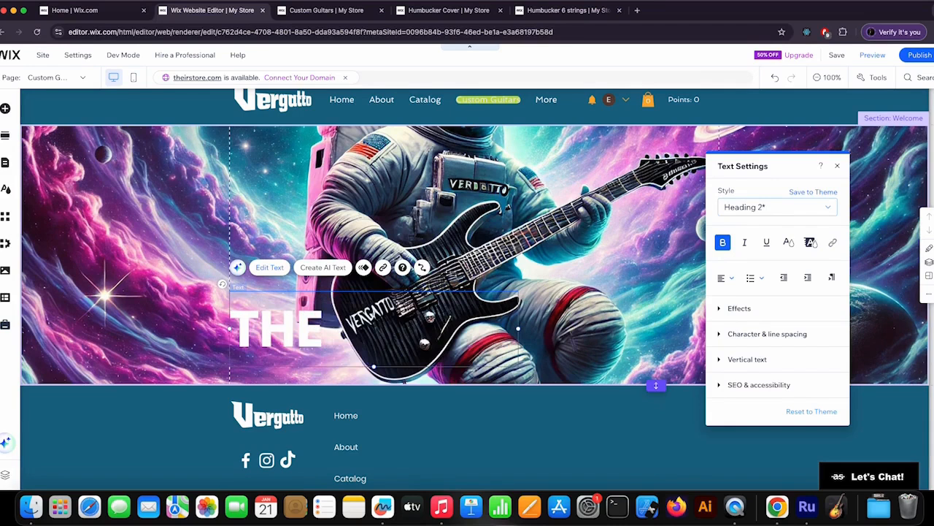
pyautogui.write(' ATY')
pyautogui.press('BackSpace')
pyautogui.press('BackSpace')
pyautogui.write('RT')
pyautogui.press('Return')
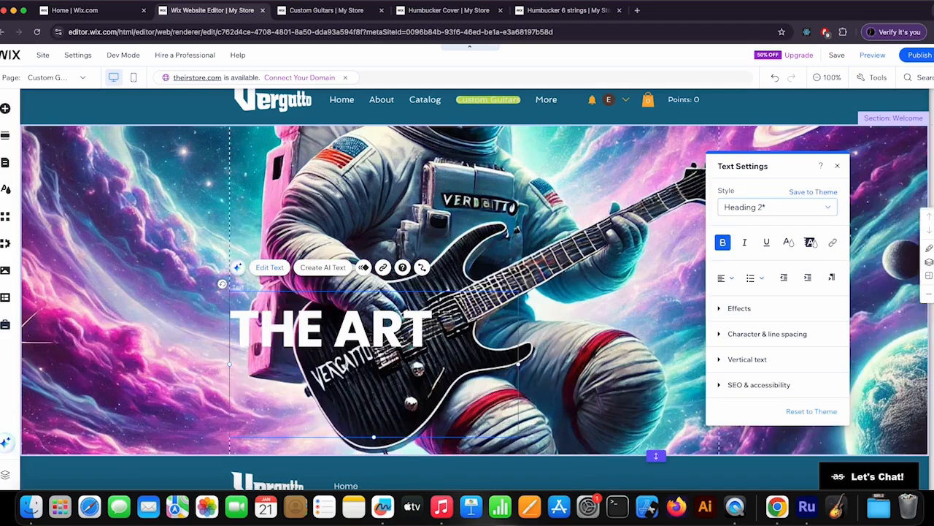
pyautogui.write('OF SOUND')
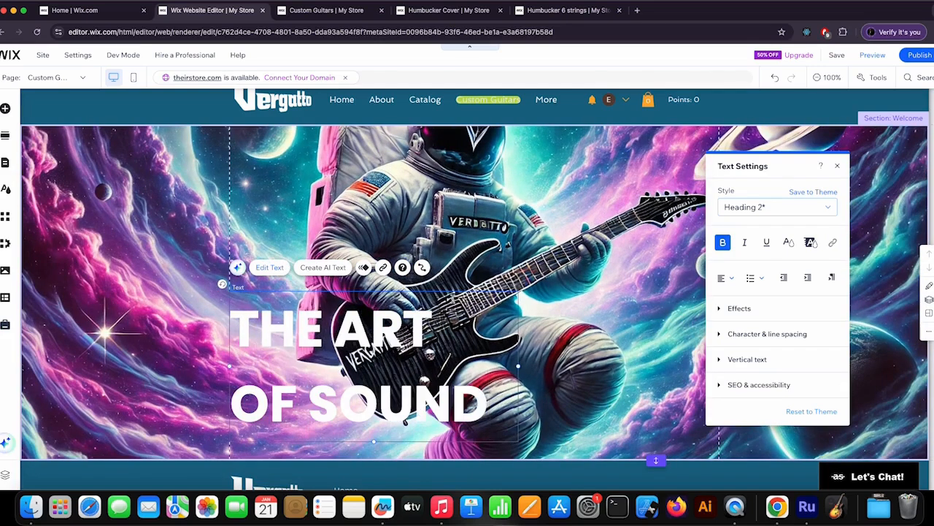
# Step: Set the whole title's custom line spacing to 0.9 and its character spacing to 0
pyautogui.press('super+a')
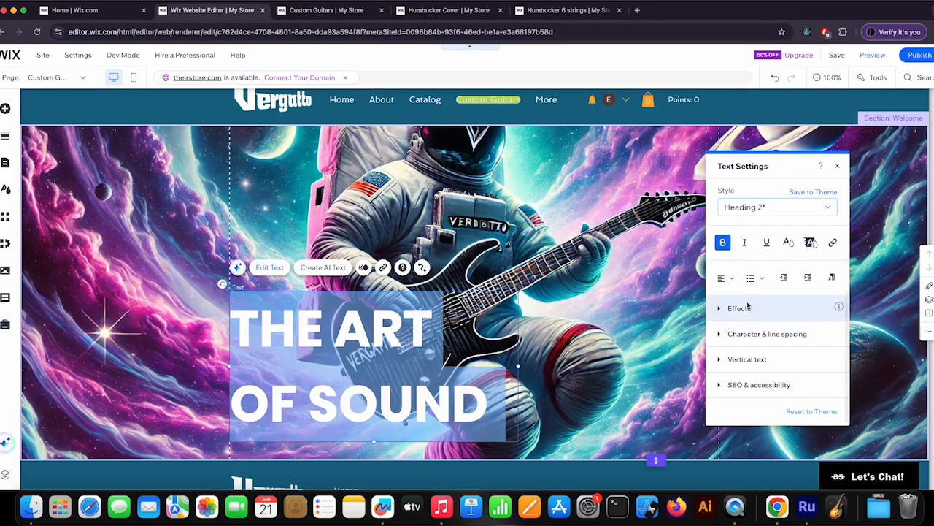
pyautogui.click(760, 336)
pyautogui.scroll(-1, 778, 331)
pyautogui.click(745, 332)
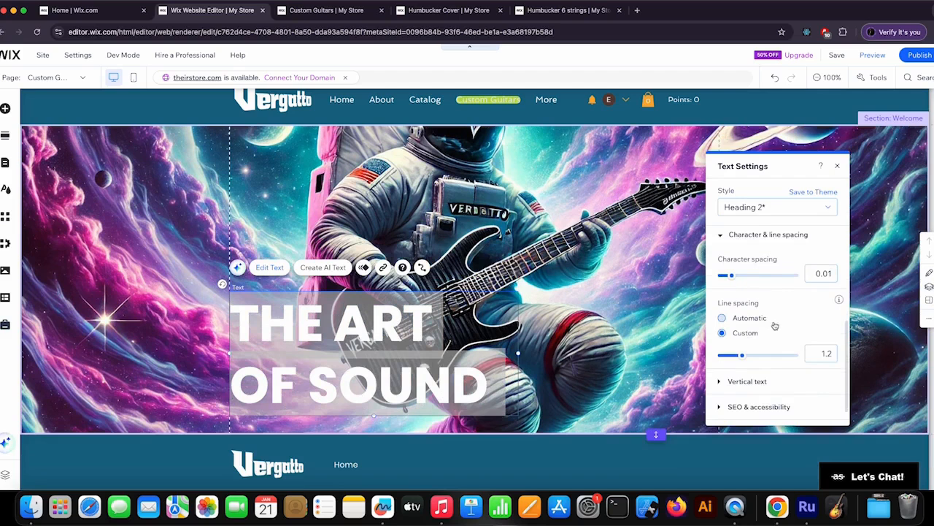
pyautogui.moveTo(744, 355); pyautogui.dragTo(734, 356)
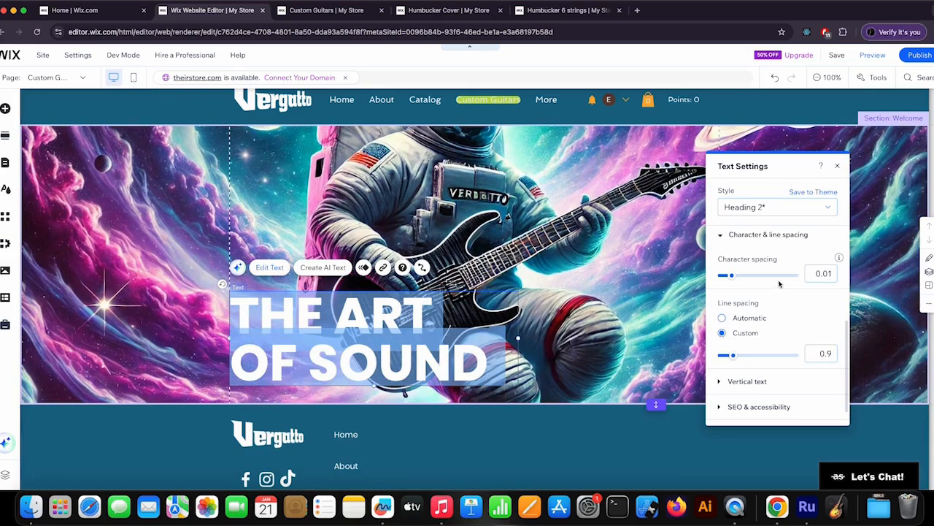
pyautogui.moveTo(733, 276); pyautogui.dragTo(726, 277)
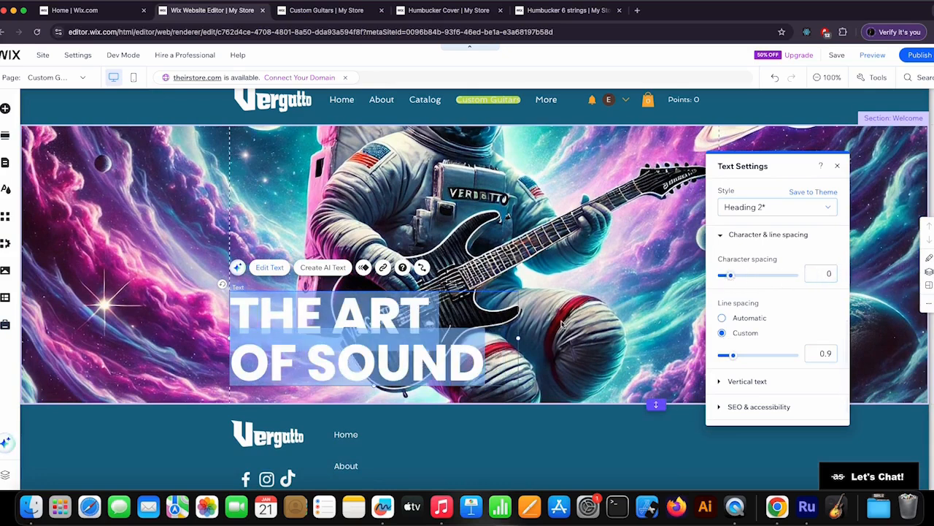
# Step: Move the THE ART OF SOUND title slightly higher in the Welcome section
pyautogui.click(538, 319)
pyautogui.moveTo(371, 327); pyautogui.dragTo(371, 316)
pyautogui.scroll(1, 506, 314)
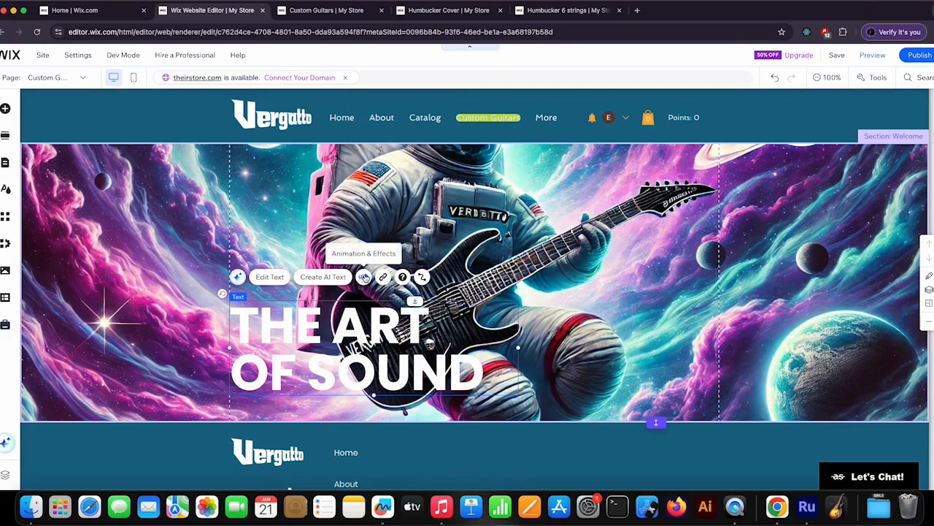
# Step: Apply the Glide entrance animation to the THE ART OF SOUND title
pyautogui.click(364, 277)
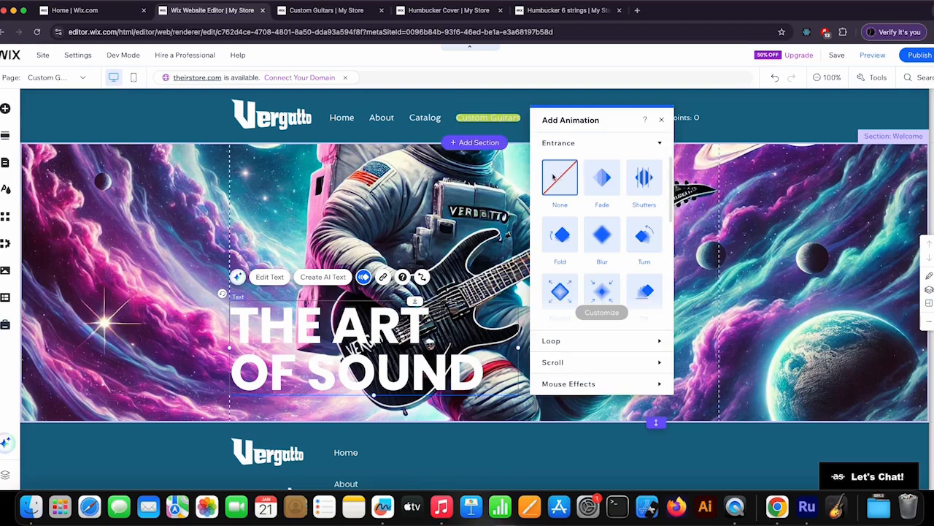
pyautogui.click(604, 181)
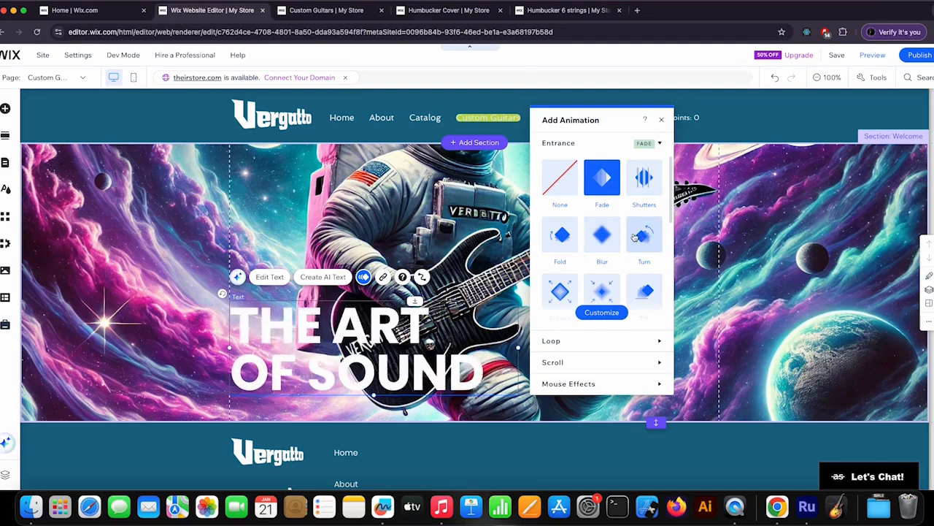
pyautogui.scroll(-4, 613, 241)
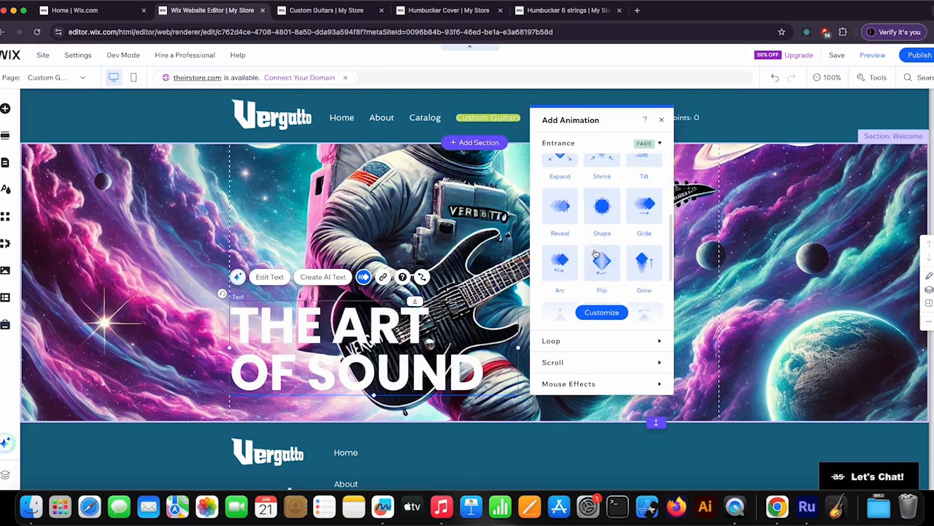
pyautogui.click(643, 213)
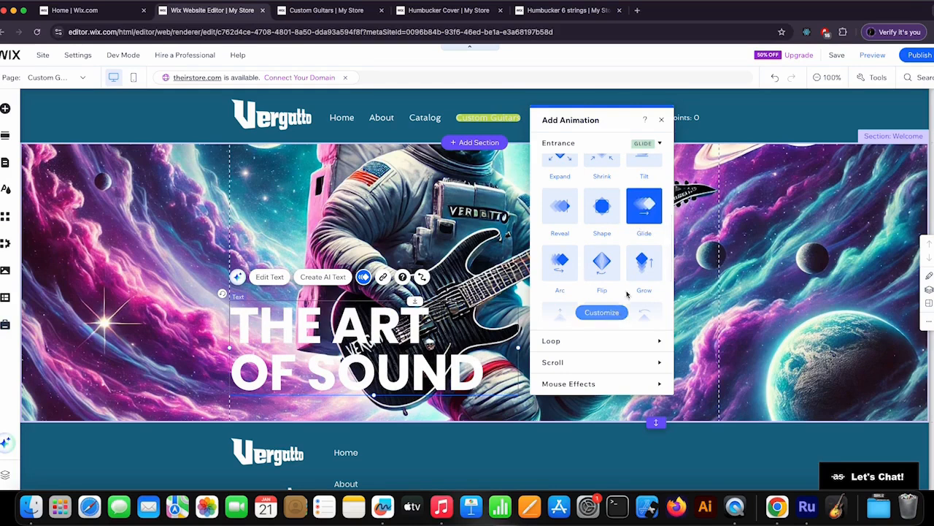
pyautogui.click(661, 120)
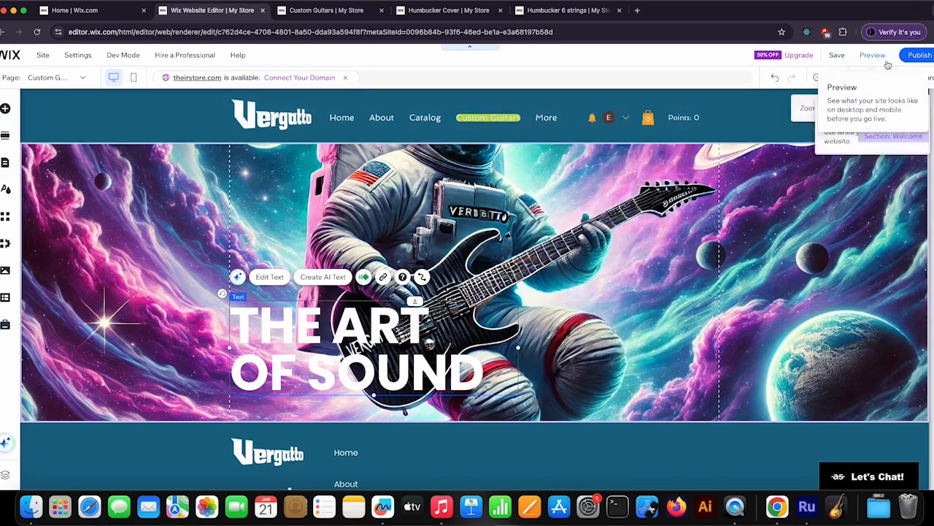
# Step: Publish the site and reload the live Custom Guitars page to check the new Welcome section
pyautogui.click(921, 55)
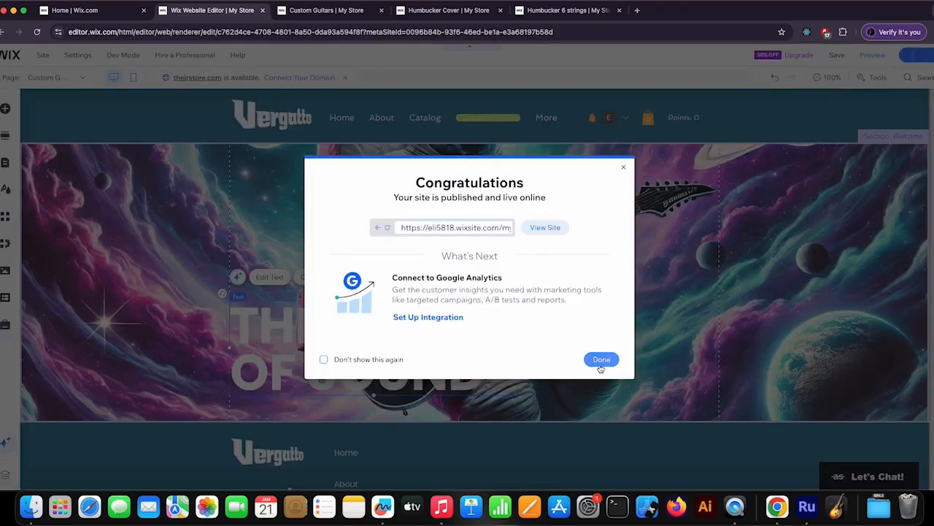
pyautogui.click(600, 360)
pyautogui.click(549, 13)
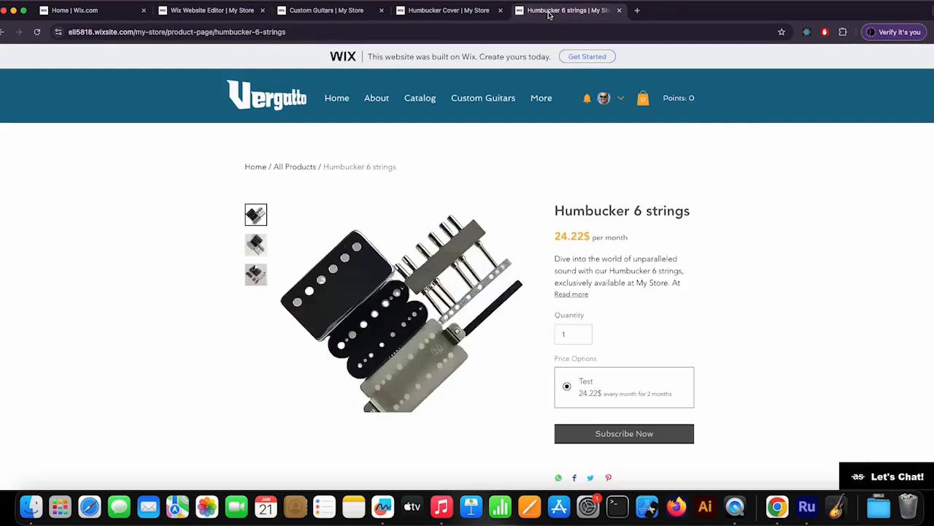
pyautogui.click(444, 16)
pyautogui.click(329, 12)
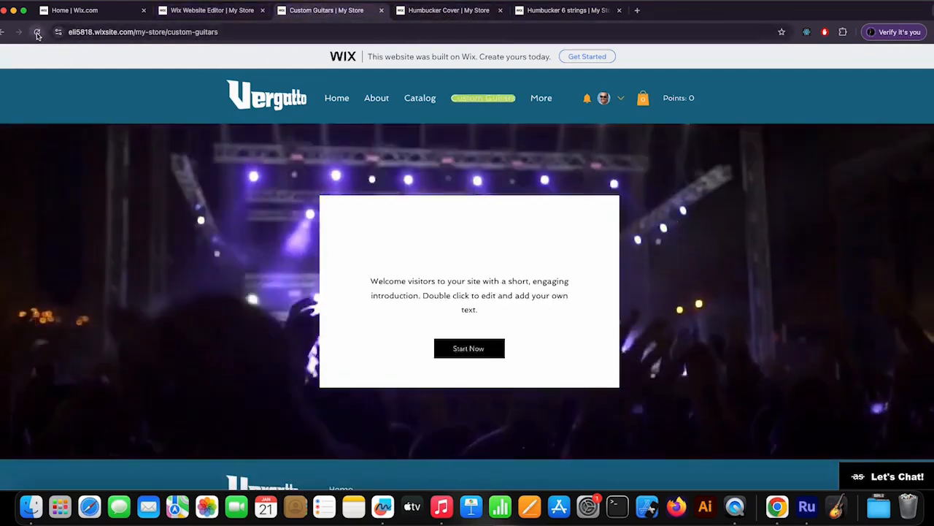
pyautogui.click(38, 33)
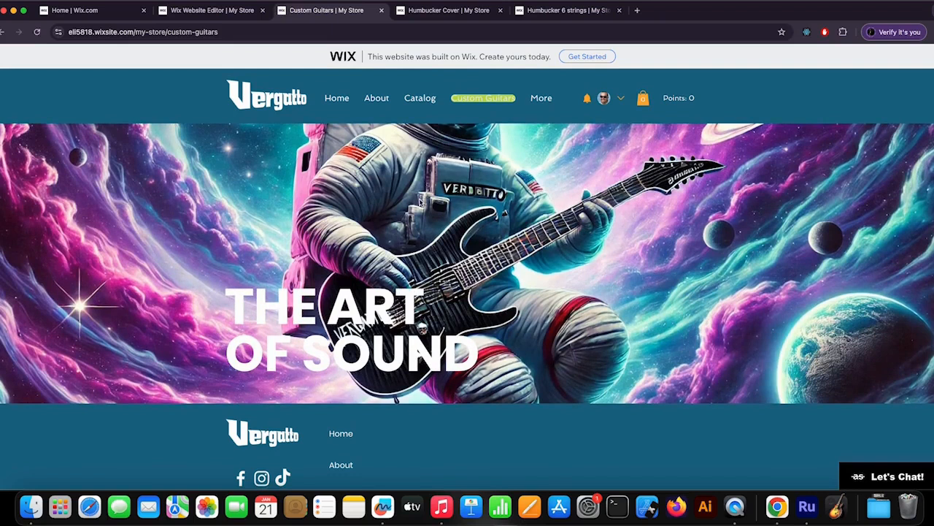
# Step: Return to the editor and position the Welcome section's background image at top center
pyautogui.click(213, 11)
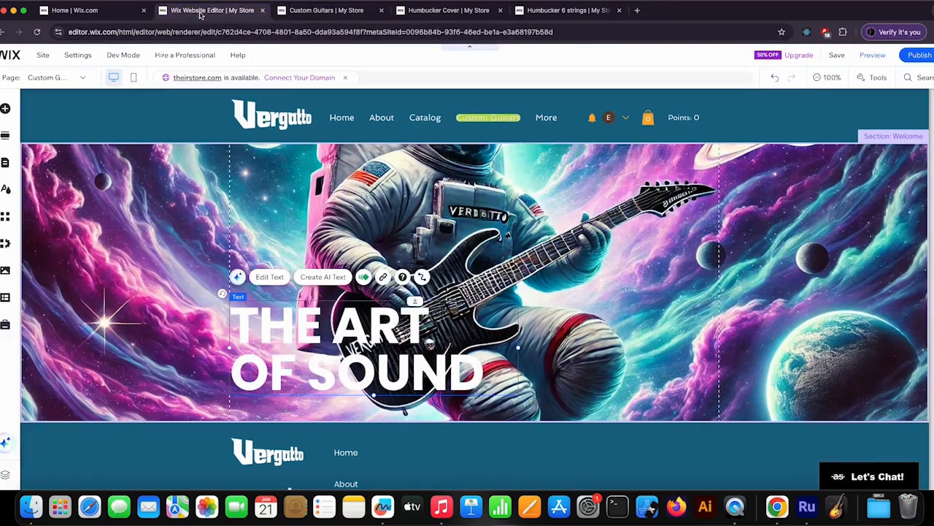
pyautogui.click(499, 174)
pyautogui.click(520, 141)
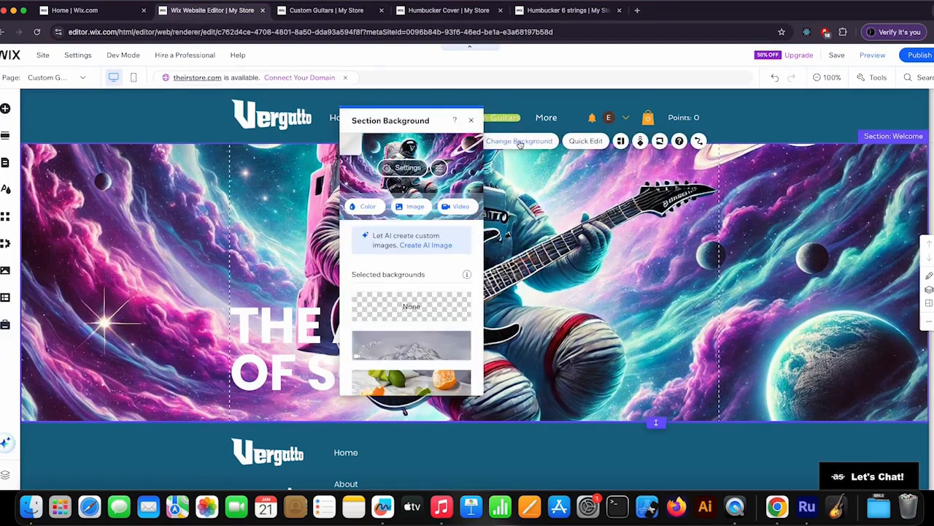
pyautogui.click(406, 170)
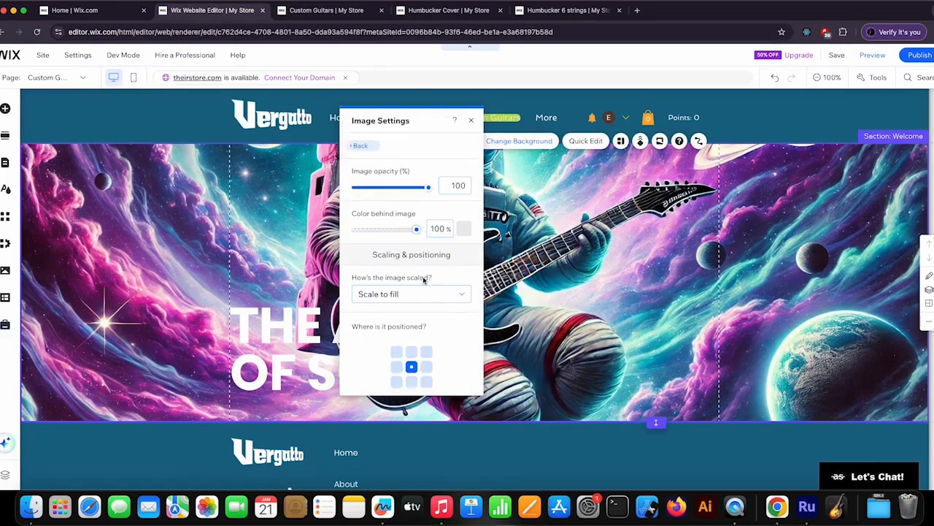
pyautogui.click(412, 352)
# Step: Try the Original size scaling for the background image and return it to Scale to fill
pyautogui.click(411, 294)
pyautogui.click(401, 275)
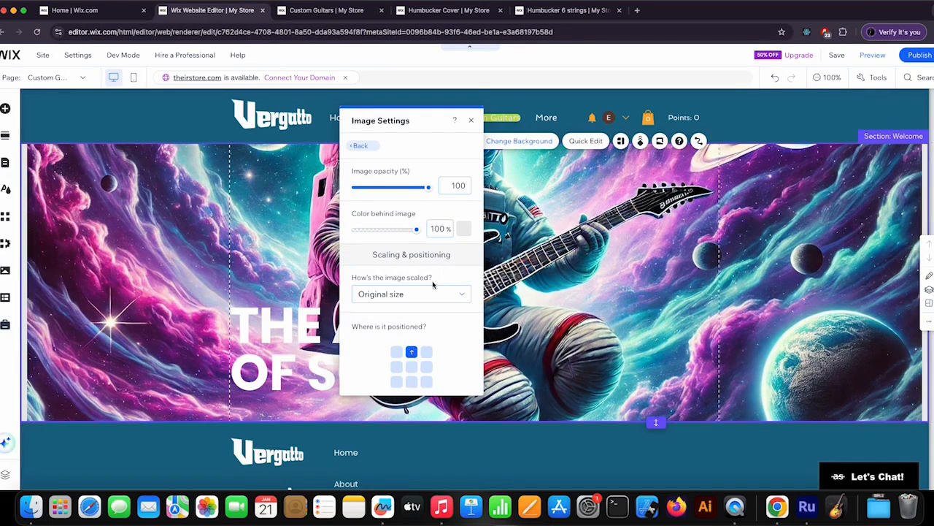
pyautogui.click(422, 293)
pyautogui.click(407, 313)
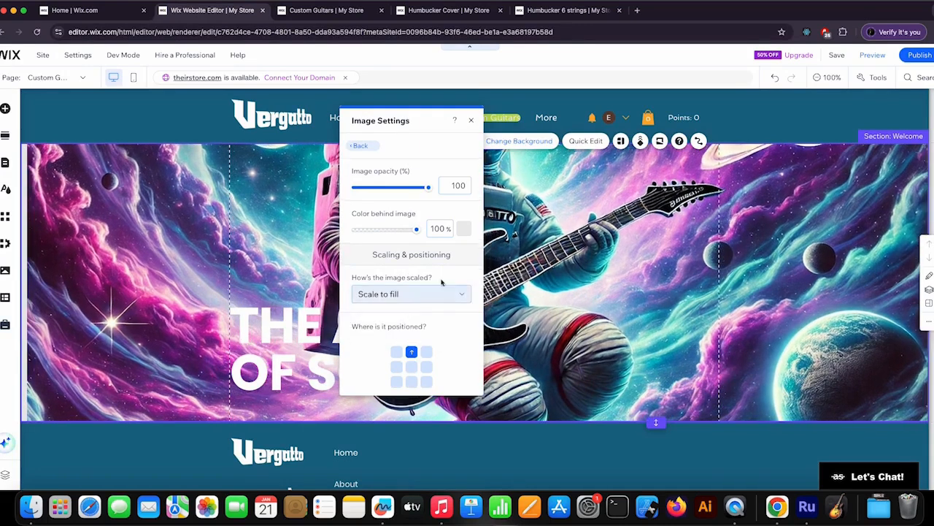
pyautogui.scroll(-2, 442, 282)
pyautogui.scroll(2, 441, 285)
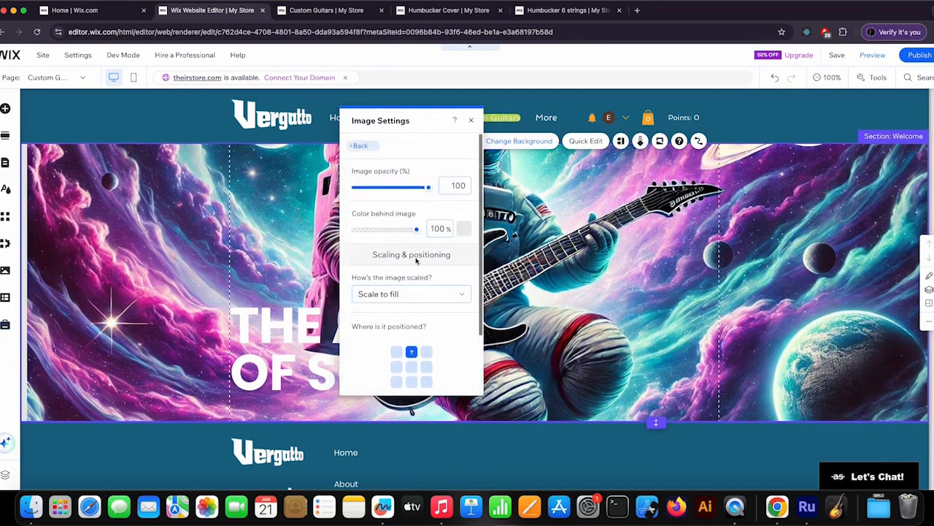
# Step: Close the image settings, compare with the live page, and extend the Welcome section's bottom edge downward to show more of the astronaut
pyautogui.click(472, 120)
pyautogui.scroll(-2, 610, 282)
pyautogui.scroll(-1, 613, 280)
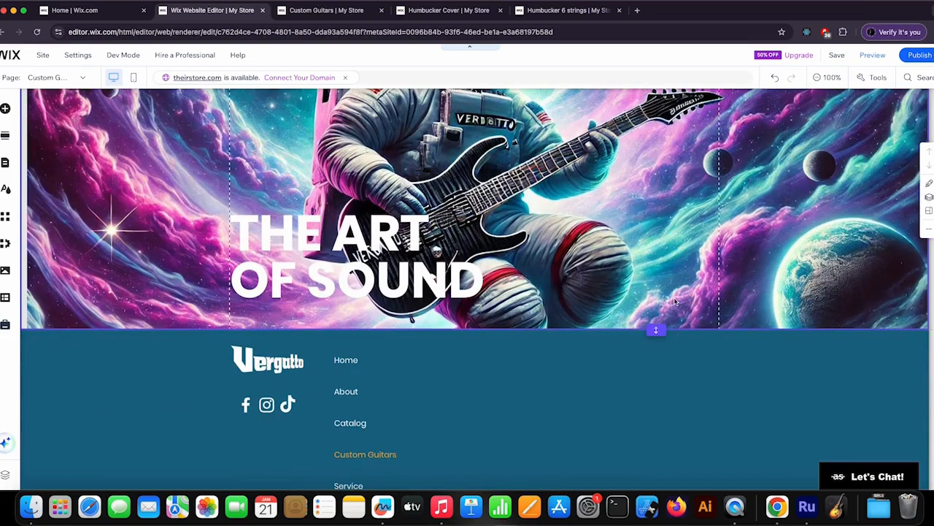
pyautogui.click(340, 12)
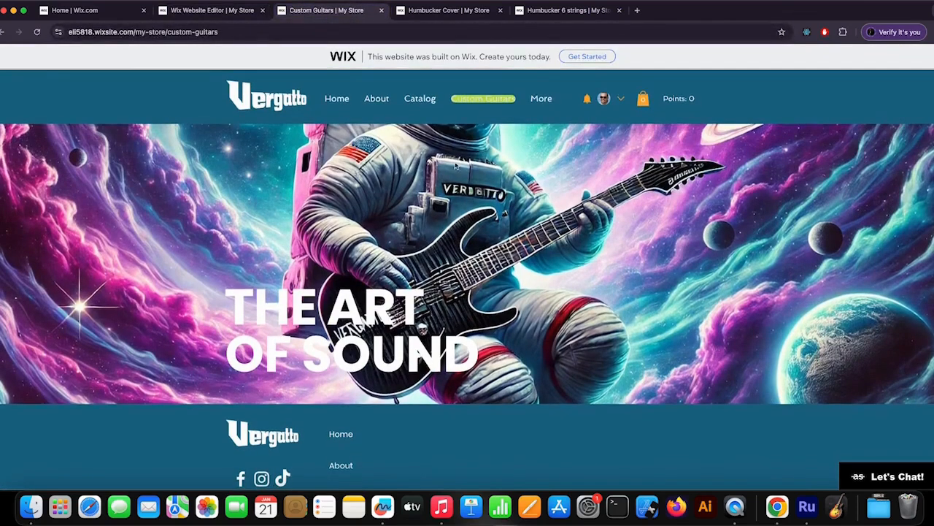
pyautogui.click(196, 10)
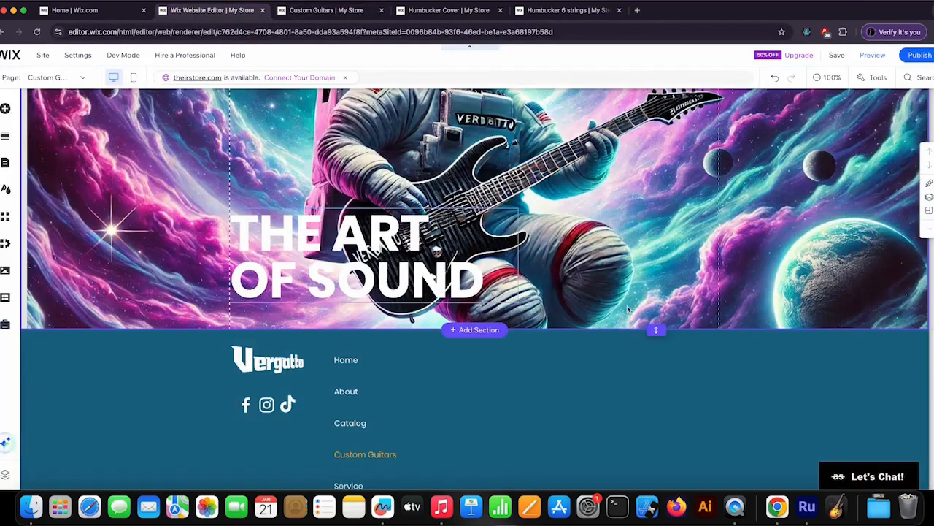
pyautogui.moveTo(655, 328); pyautogui.dragTo(653, 399)
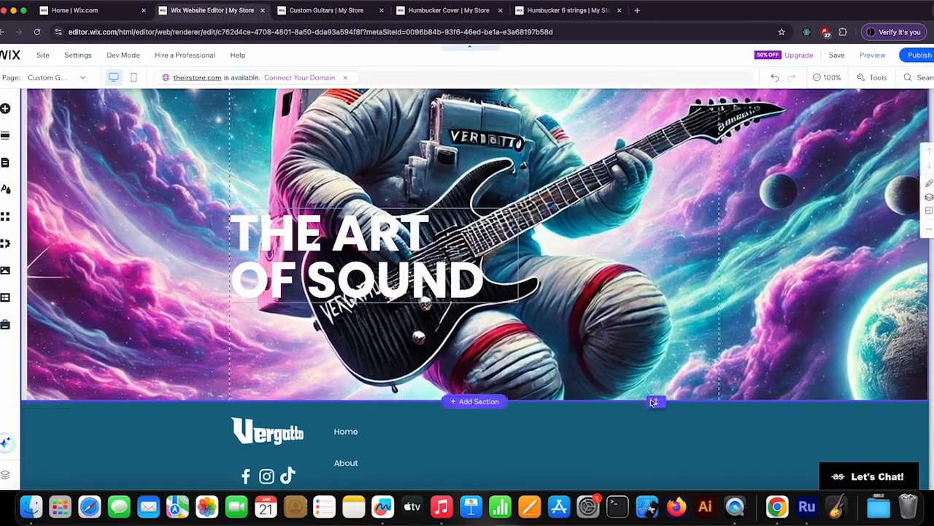
pyautogui.scroll(3, 603, 278)
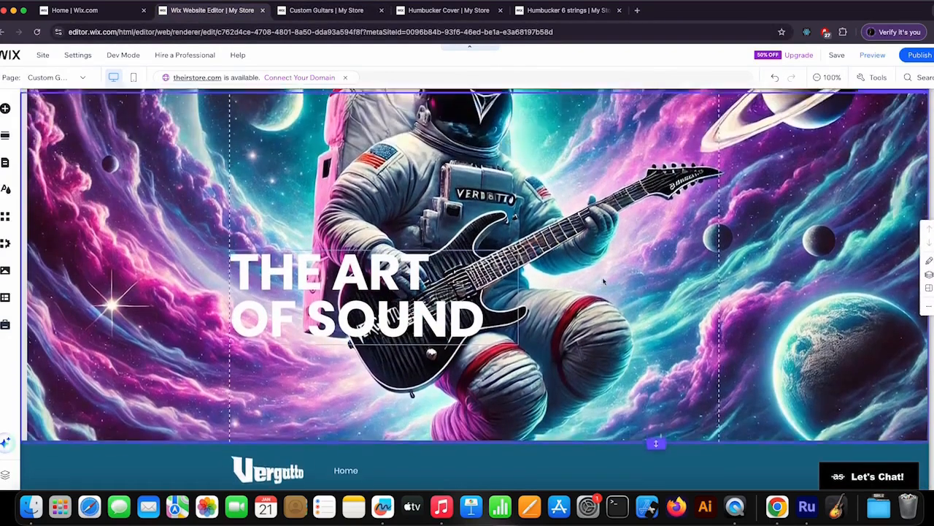
# Step: Publish the extended Welcome section and reload the live Custom Guitars page to check how the astronaut background and title look while scrolling
pyautogui.click(914, 57)
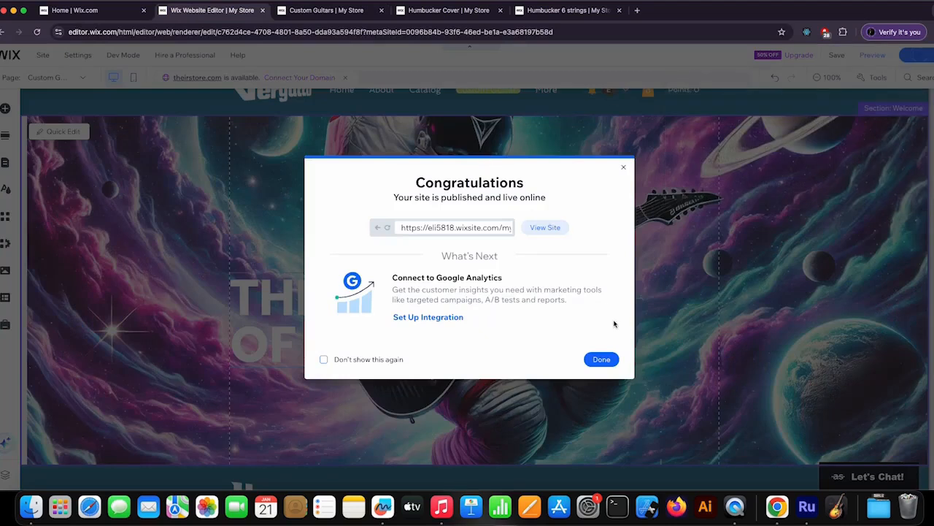
pyautogui.click(601, 360)
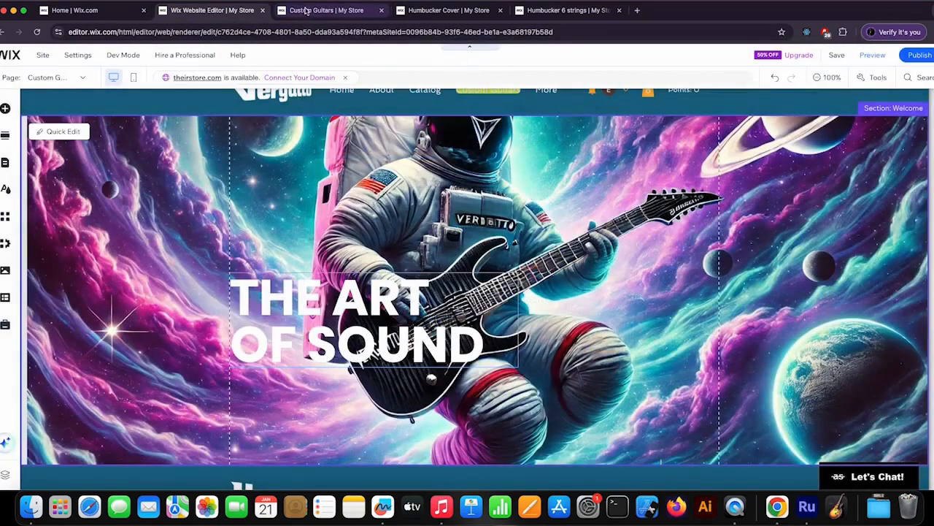
pyautogui.click(306, 9)
pyautogui.click(37, 31)
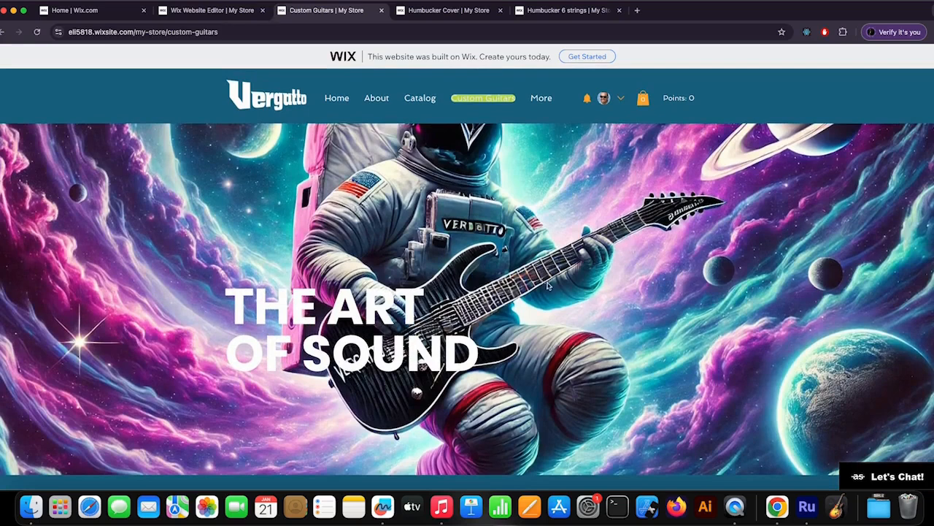
pyautogui.scroll(-4, 552, 288)
pyautogui.scroll(3, 553, 288)
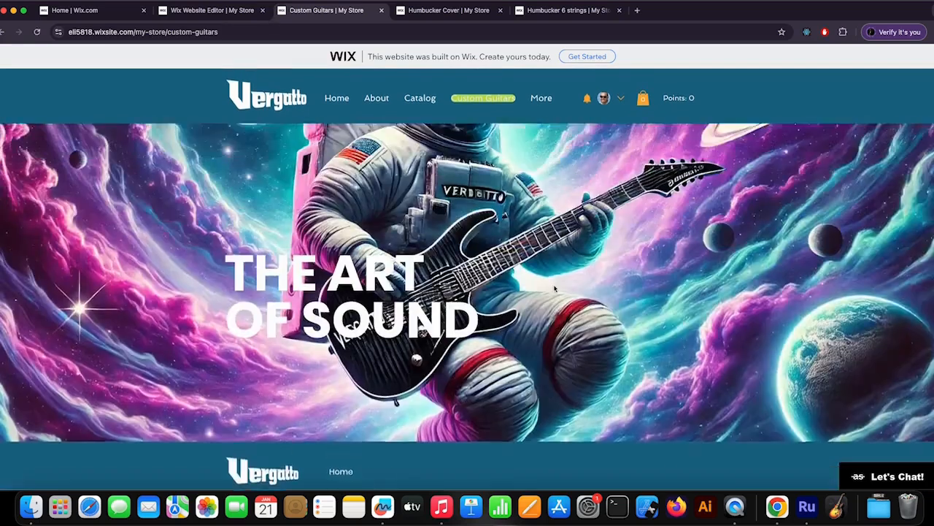
pyautogui.scroll(1, 555, 289)
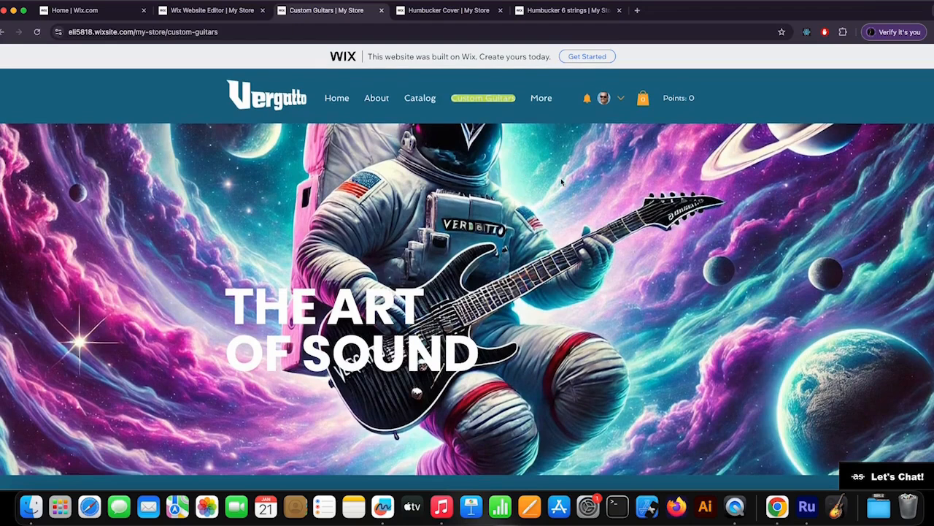
pyautogui.scroll(-3, 563, 182)
pyautogui.scroll(4, 560, 184)
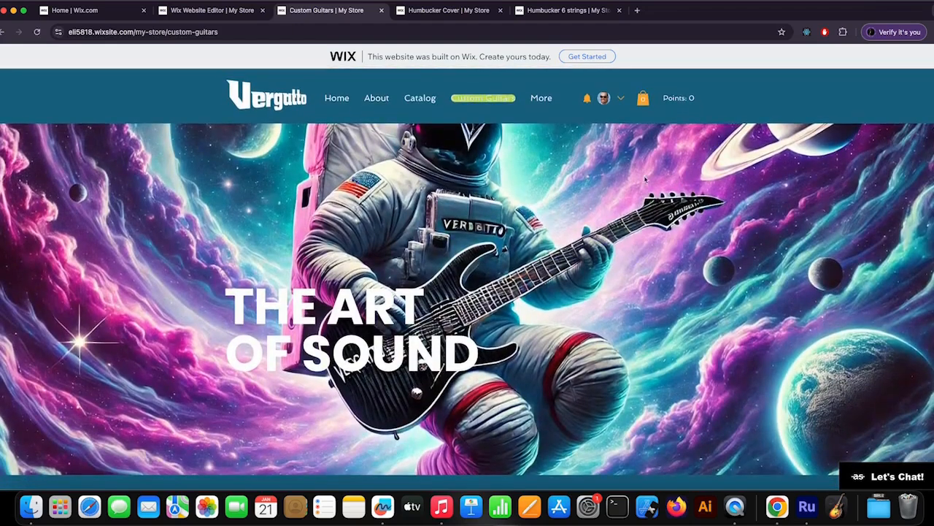